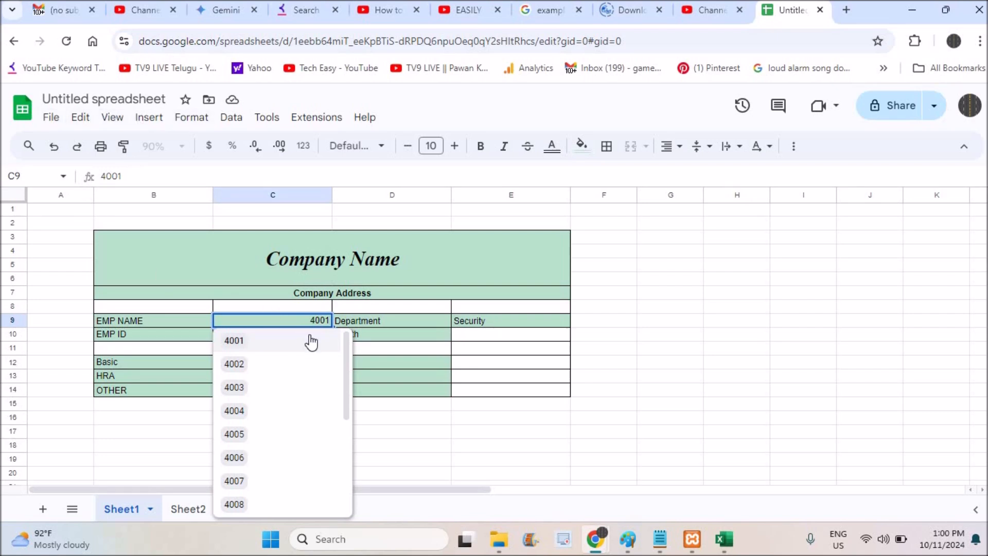
Try the fourth and the sixth entries of the existing employee dropdown in cell C9 on Sheet1.
left_click(234, 410)
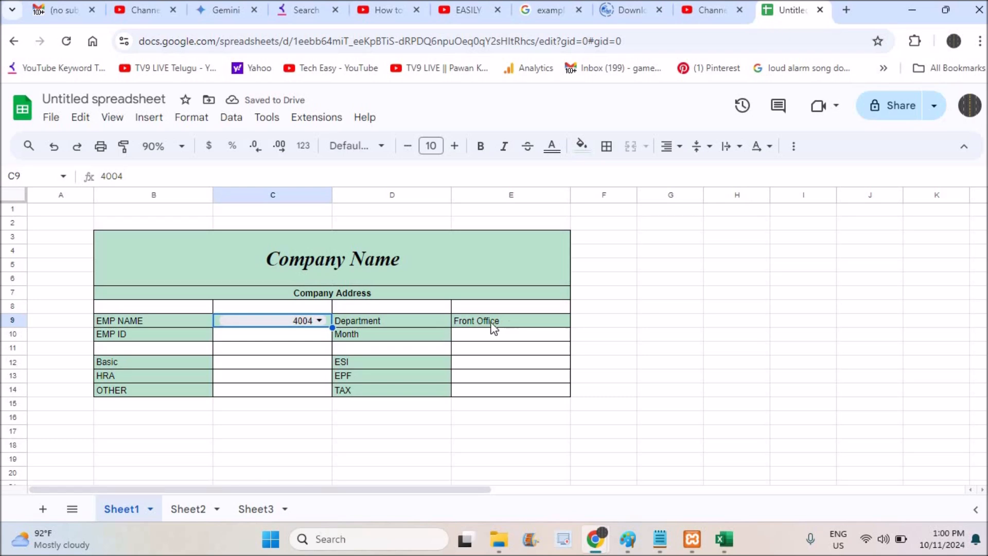
left_click(318, 321)
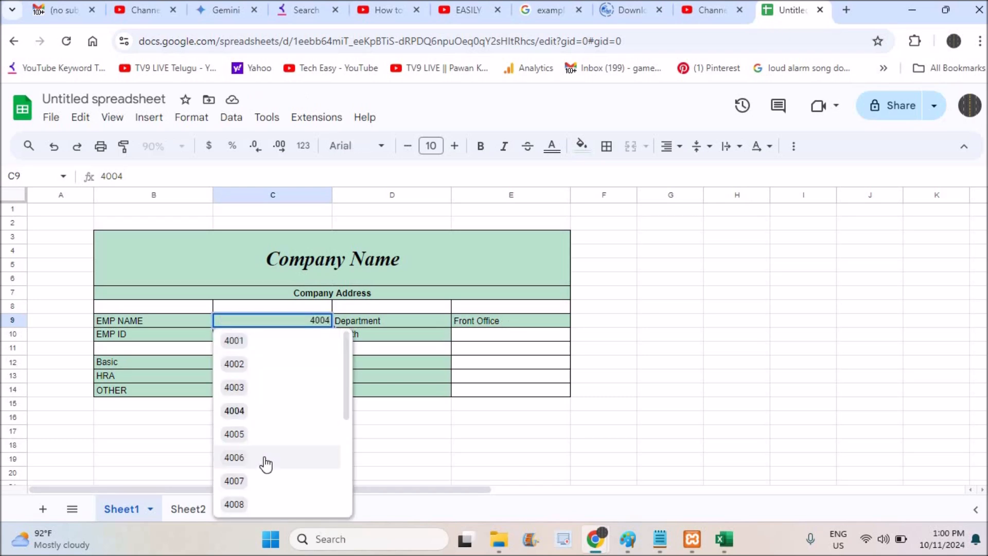
left_click(263, 458)
Check the employee data on Sheet3 and the department lookup formula in cell E9 of Sheet1.
left_click(253, 510)
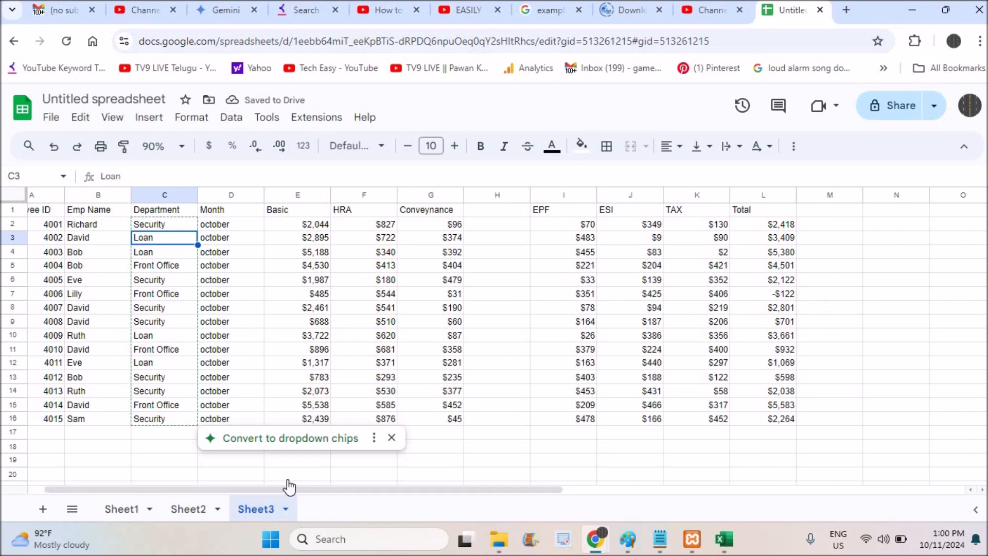
left_click(125, 510)
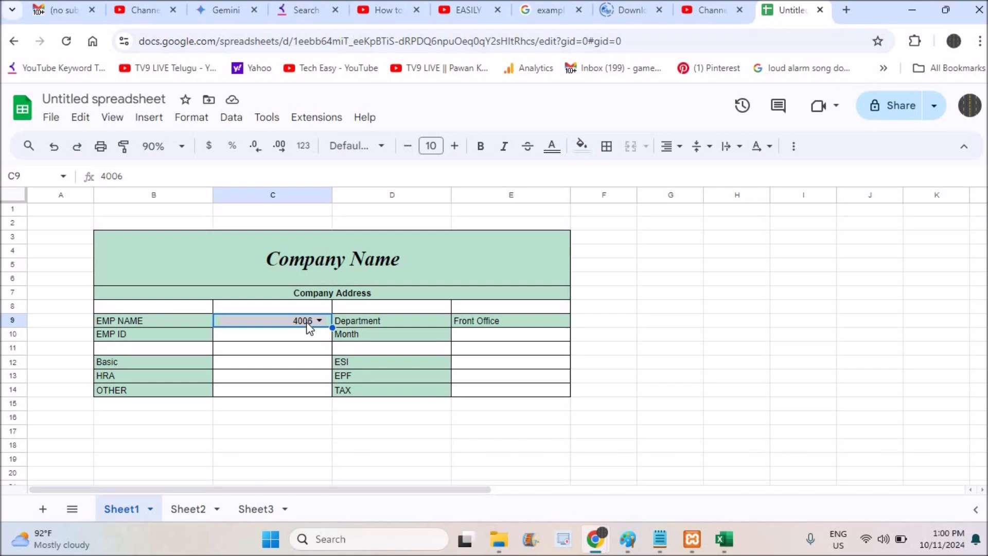
left_click(530, 325)
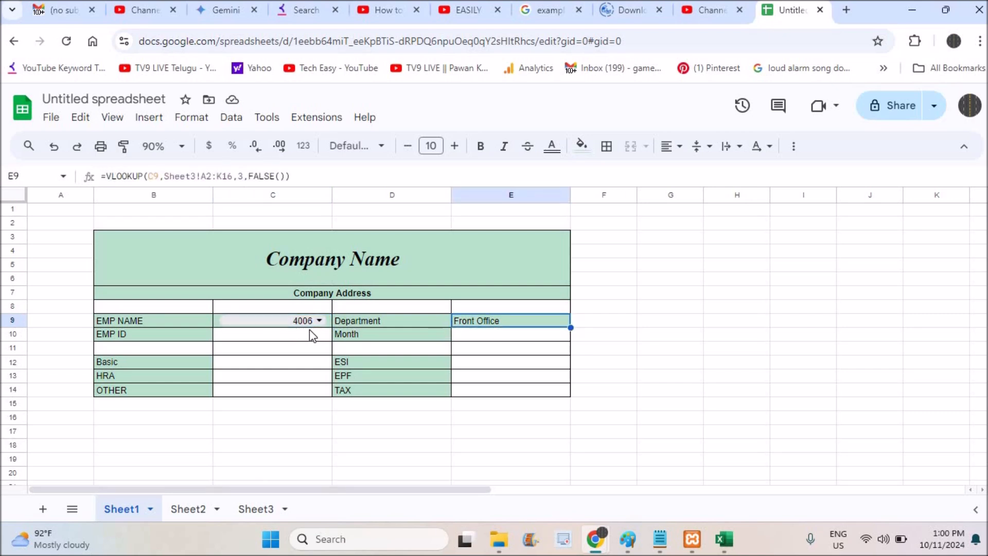
Remove all data validation rules from cell C9 on Sheet1.
left_click(326, 326)
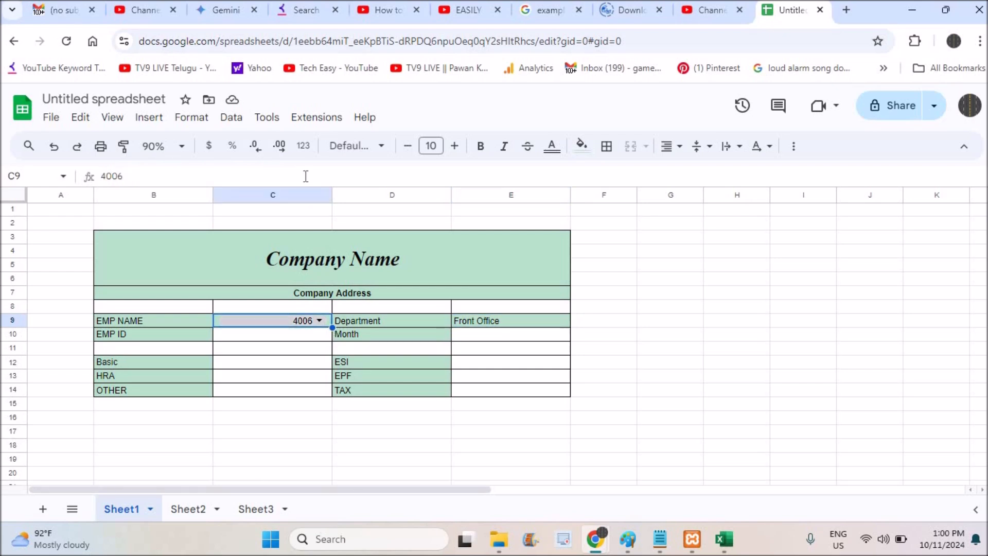
left_click(230, 119)
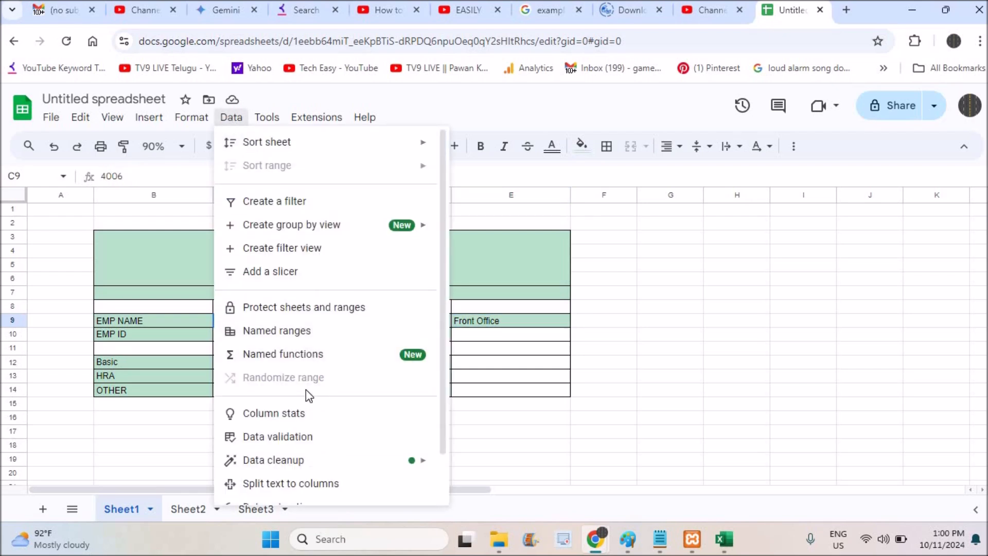
left_click(303, 442)
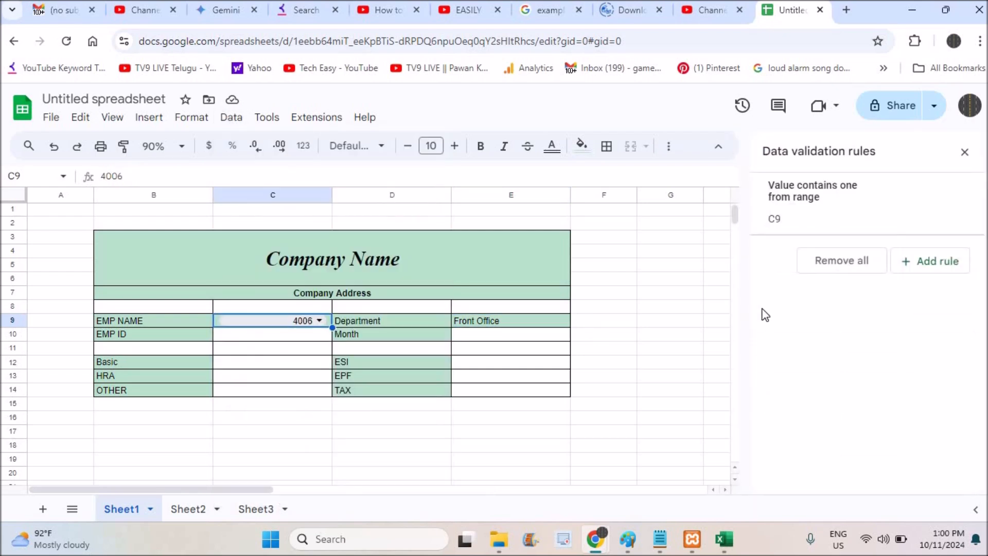
left_click(834, 270)
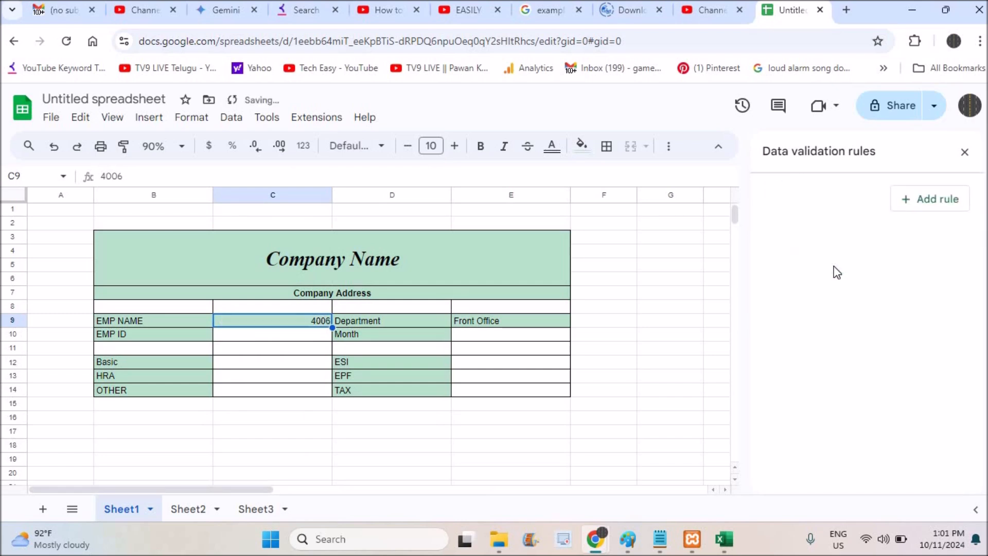
Delete the VLOOKUP formula from the Department value cell E9, leaving it empty.
left_click(526, 325)
double_click(526, 322)
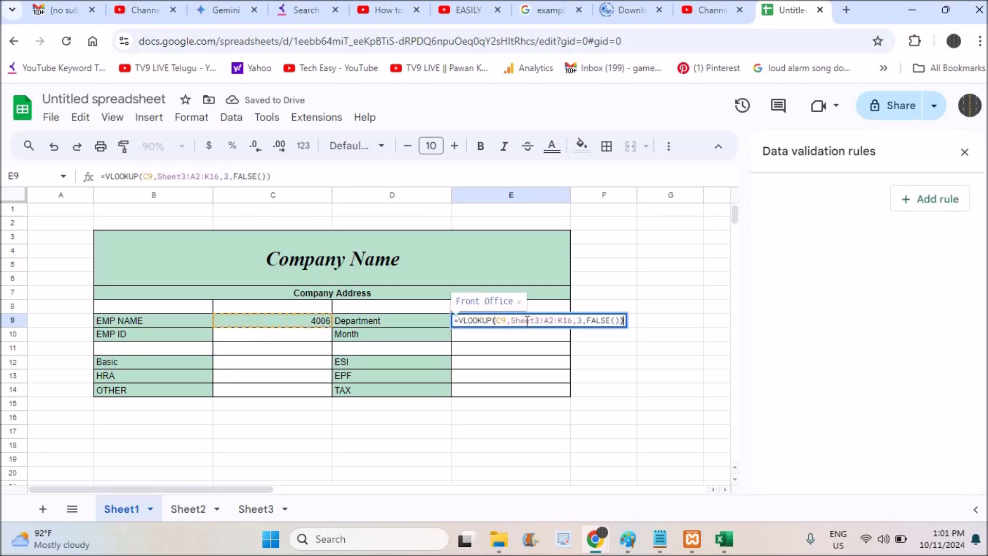
left_click(315, 180)
key("BackSpace")
key("BackSpace")
key("BackSpace")
key("BackSpace")
key("BackSpace")
key("BackSpace")
key("BackSpace")
key("BackSpace")
key("BackSpace")
key("BackSpace")
key("BackSpace")
key("BackSpace")
key("BackSpace")
key("BackSpace")
key("BackSpace")
key("BackSpace")
key("BackSpace")
key("BackSpace")
key("BackSpace")
key("BackSpace")
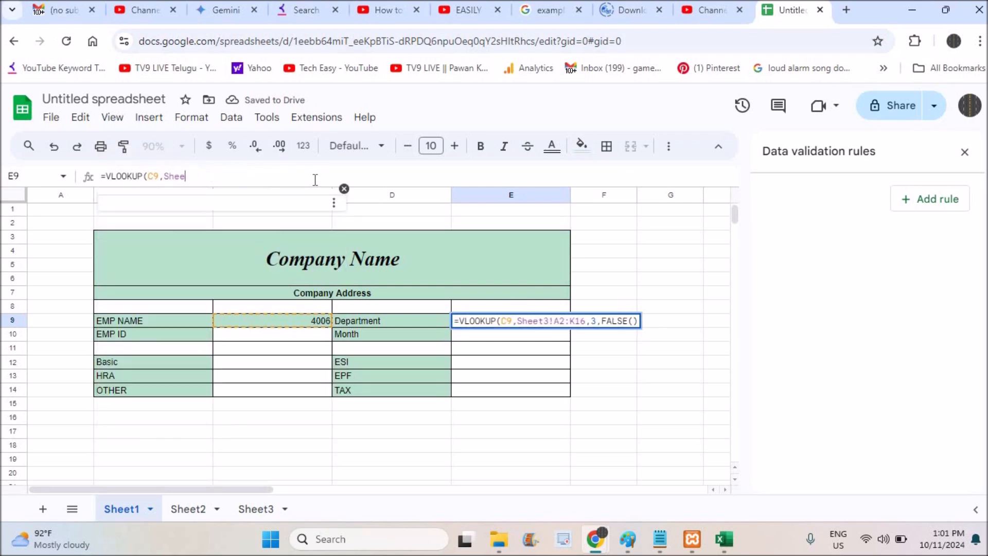
key("BackSpace")
key("BackSpace")
key("BackSpace")
key("BackSpace")
key("BackSpace")
key("BackSpace")
key("BackSpace")
key("BackSpace")
key("BackSpace")
key("BackSpace")
key("BackSpace")
key("BackSpace")
key("BackSpace")
key("BackSpace")
key("BackSpace")
key("BackSpace")
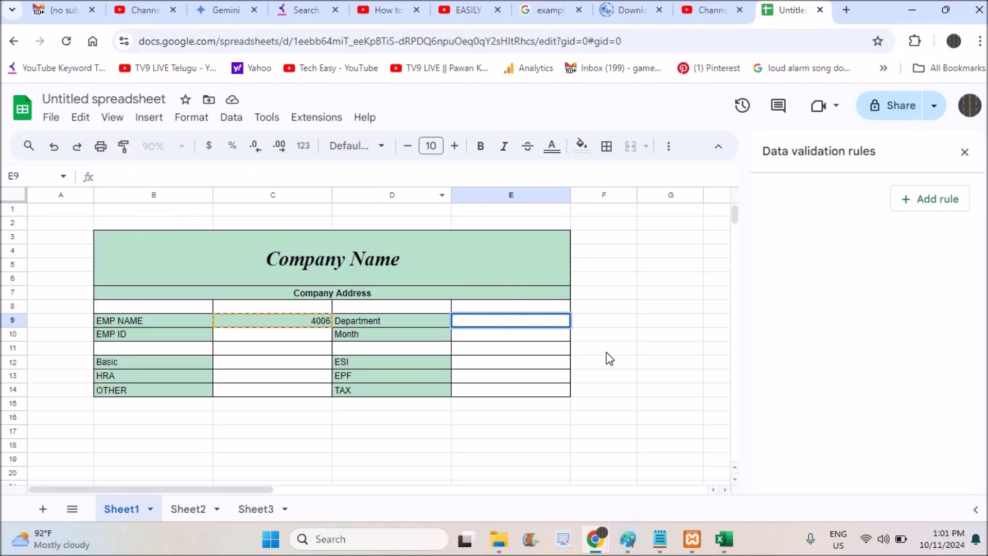
left_click(509, 353)
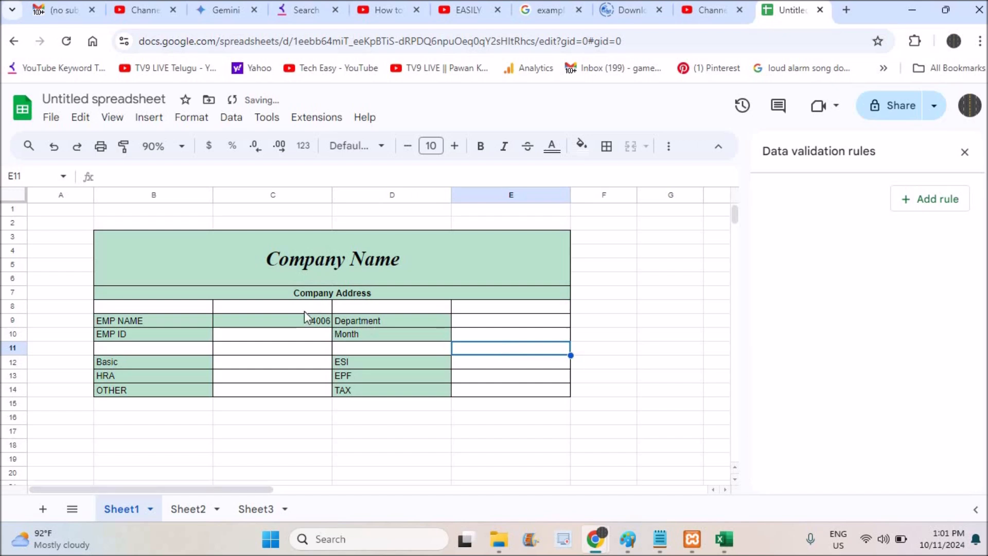
Clear the leftover employee value from cell C9.
left_click(284, 322)
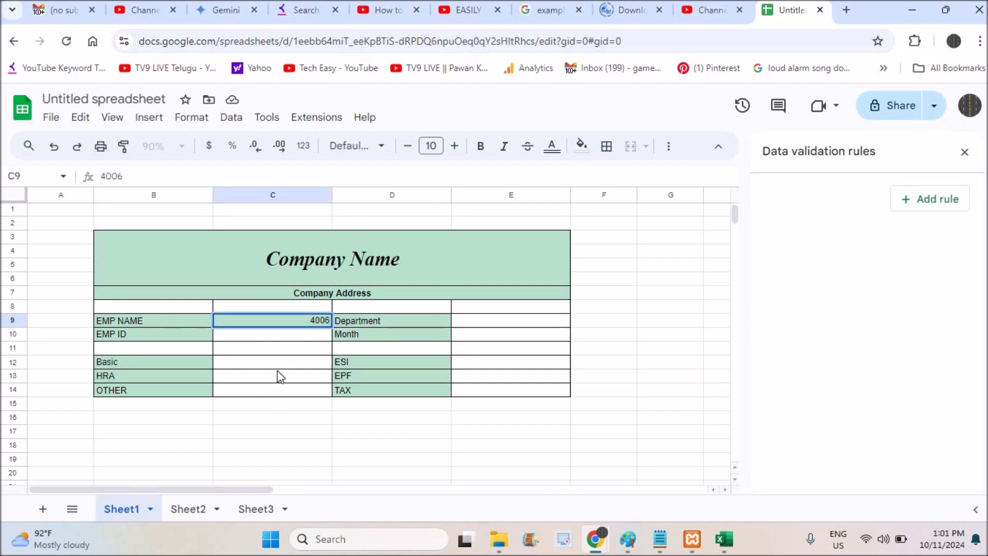
key("BackSpace")
key("BackSpace")
key("BackSpace")
key("BackSpace")
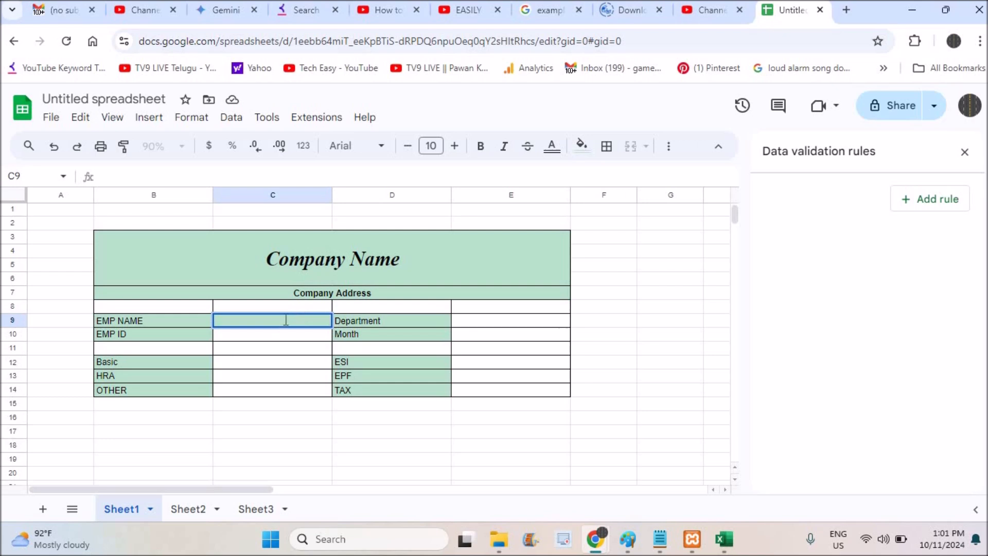
Add a data validation rule for Sheet1!C9 with the criteria Dropdown (from a range).
left_click(231, 119)
left_click(286, 441)
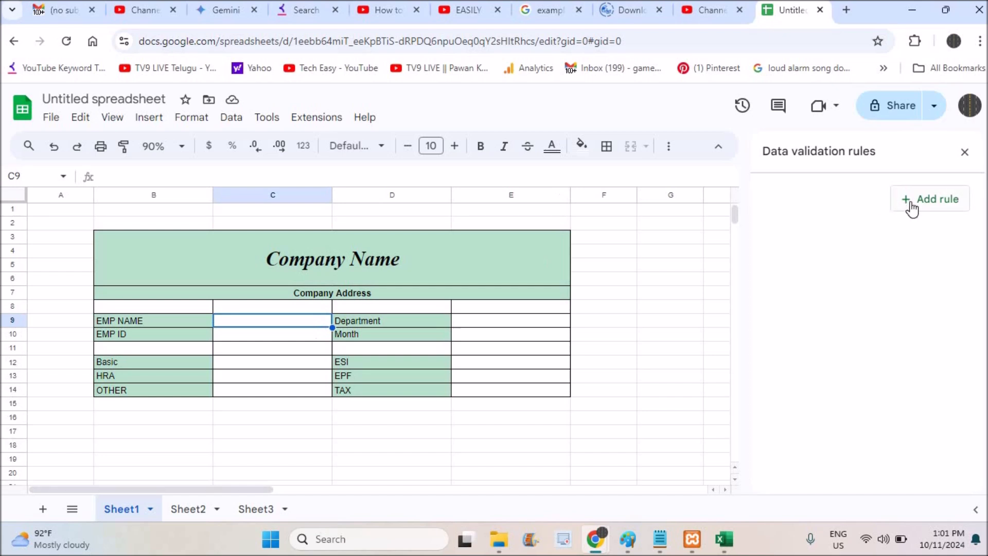
left_click(938, 200)
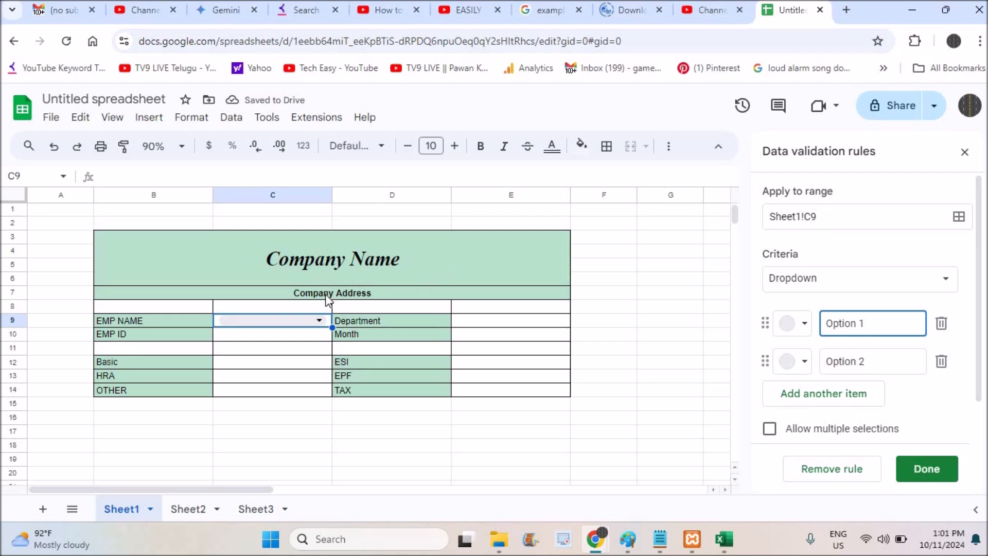
left_click(292, 319)
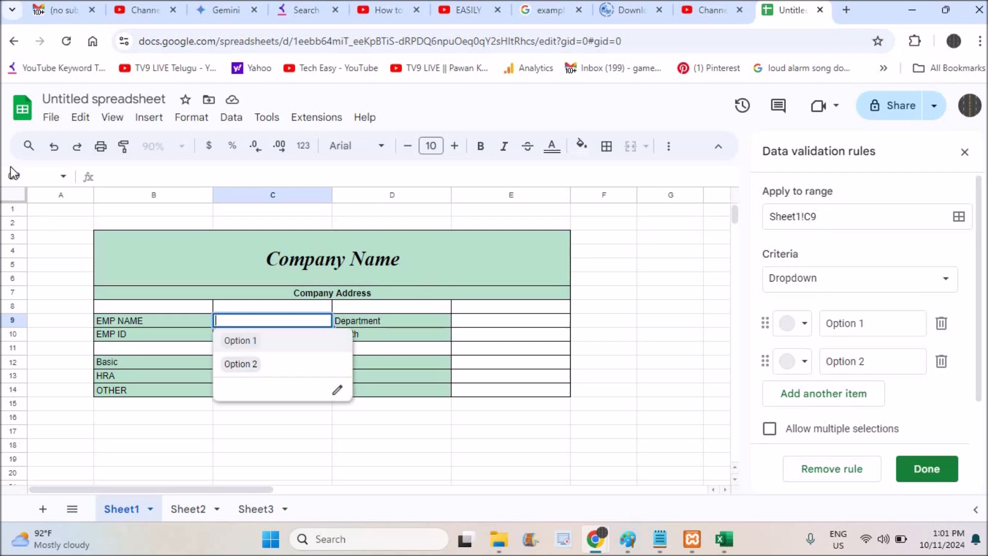
left_click(917, 296)
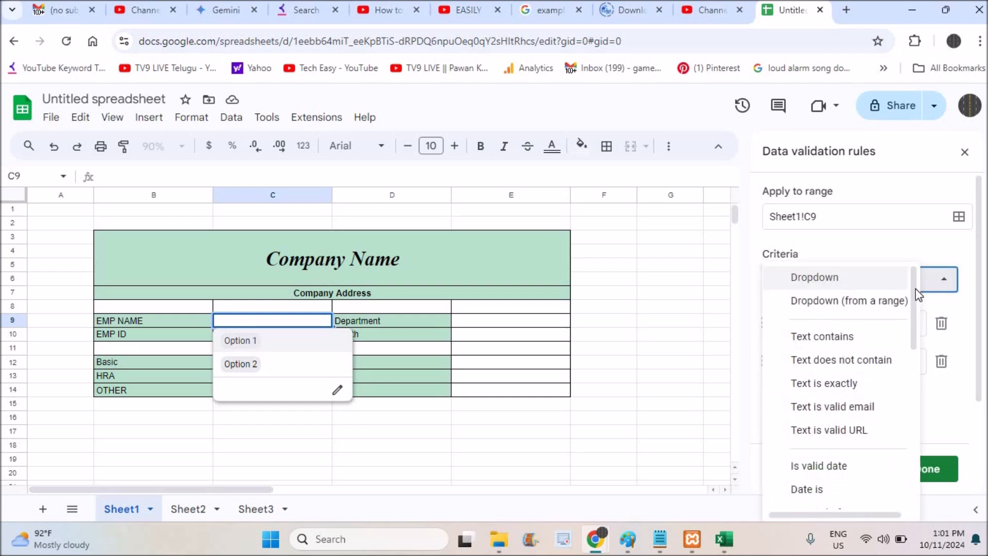
left_click(833, 304)
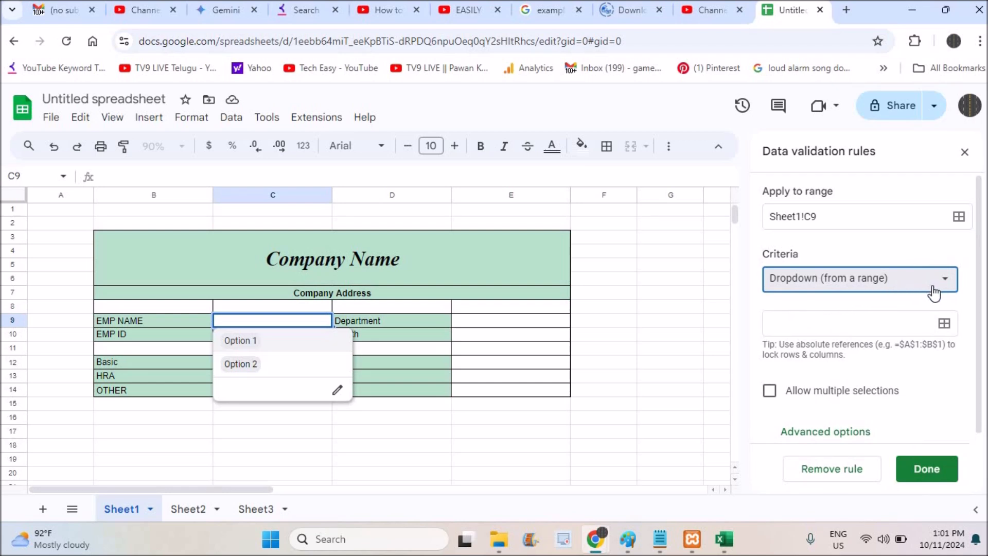
Set the dropdown's source to the employee ID column on Sheet3, range Sheet3!A2:A16.
left_click(945, 324)
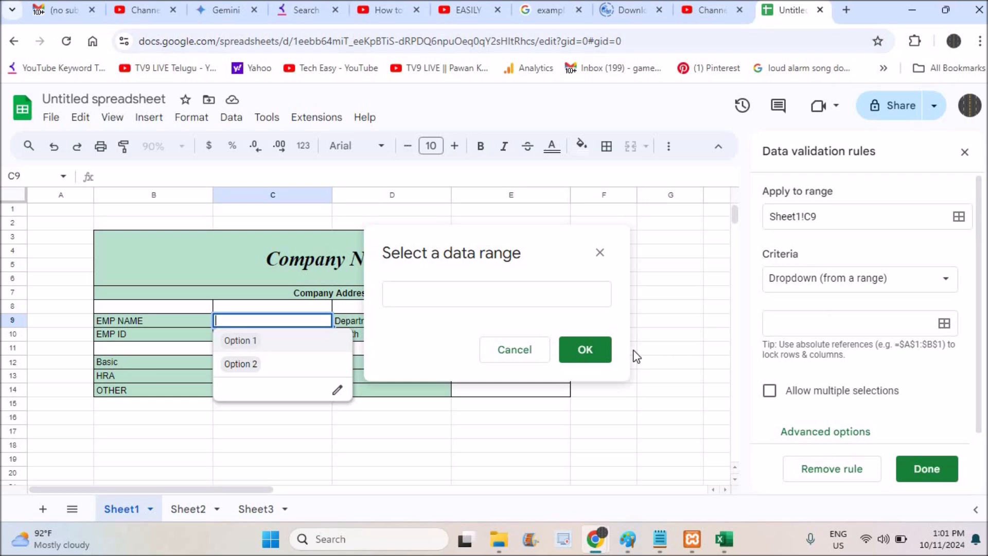
left_click(261, 508)
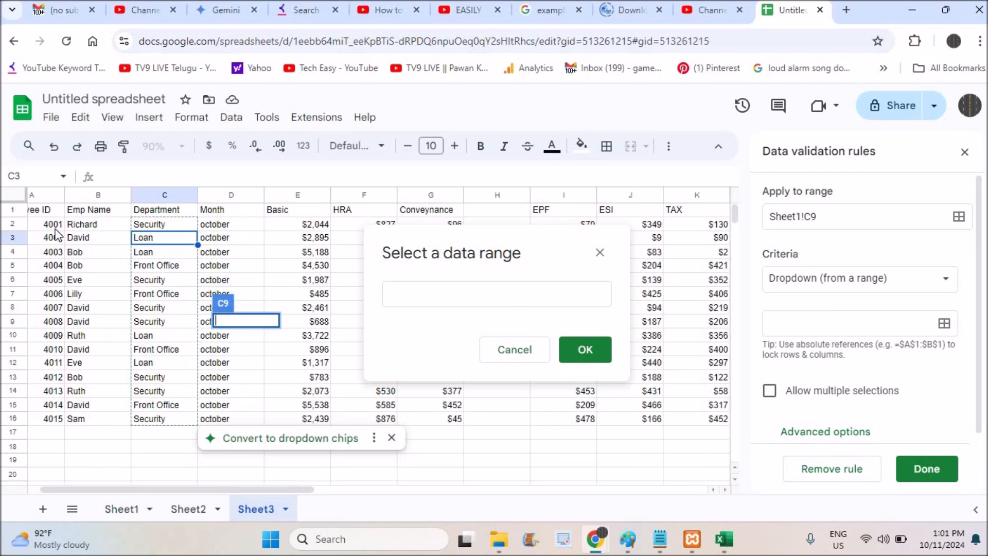
left_click(55, 229)
key("shift+Down")
key("shift+Down")
key("shift+Down")
key("shift+Down")
key("shift+Down")
key("shift+Down")
key("shift+Down")
key("shift+Down")
key("shift+Down")
key("shift+Down")
key("shift+Down")
key("shift+Down")
key("shift+Down")
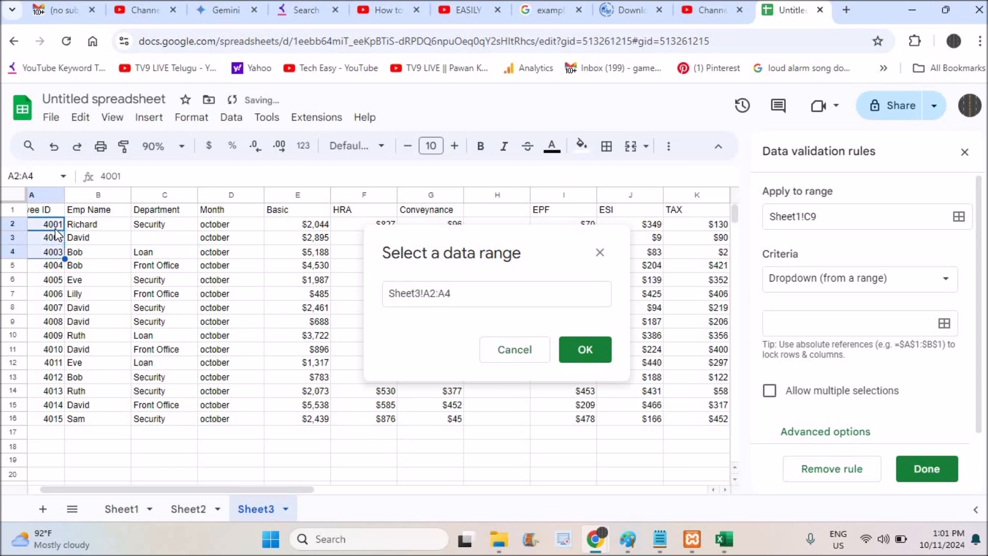
key("shift+Down")
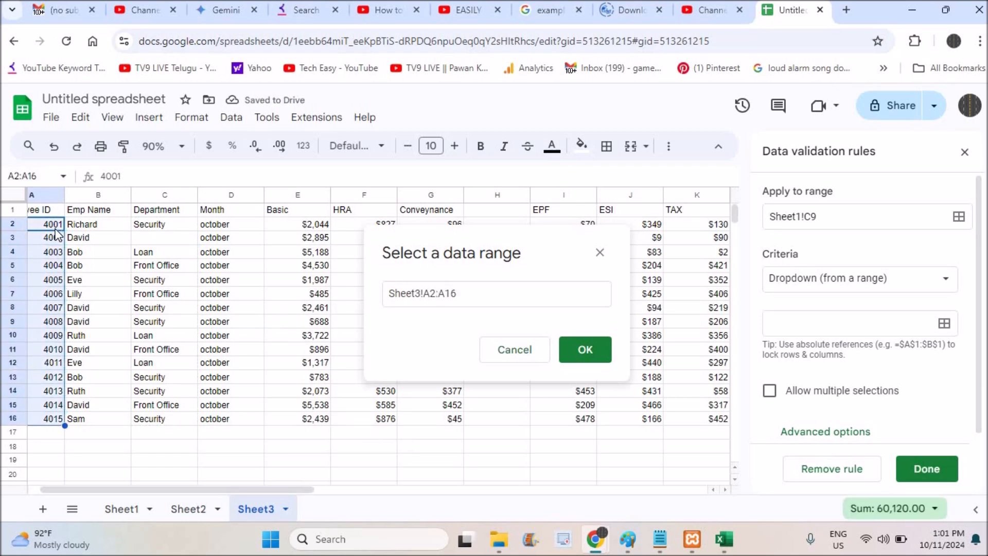
left_click(582, 352)
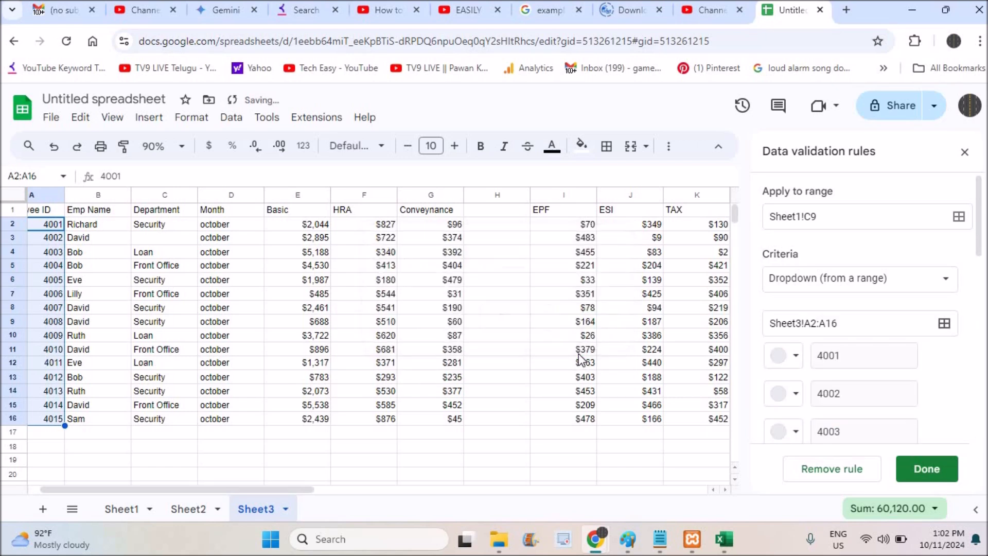
Choose the fifth entry from the new dropdown in C9 on Sheet1 and finish the validation rule.
left_click(121, 508)
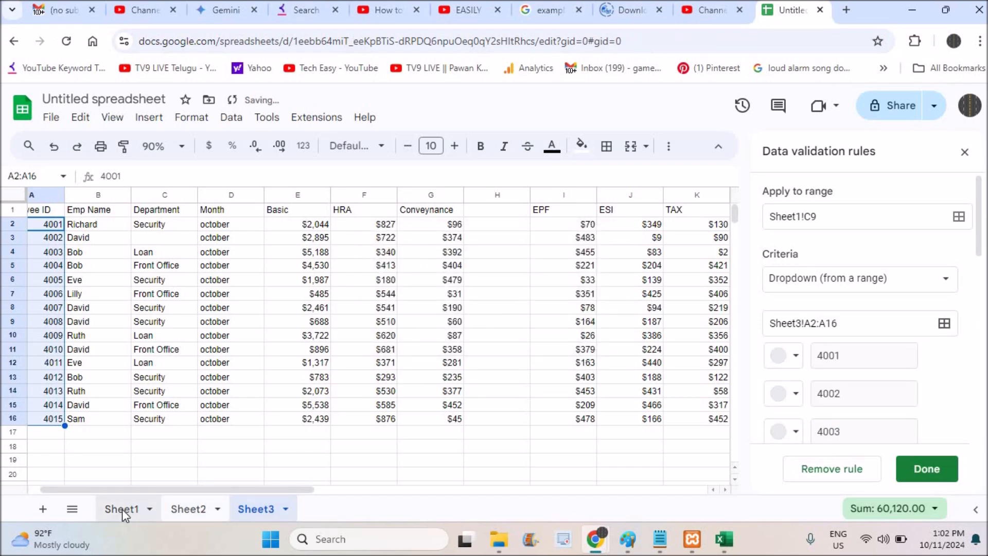
left_click(318, 321)
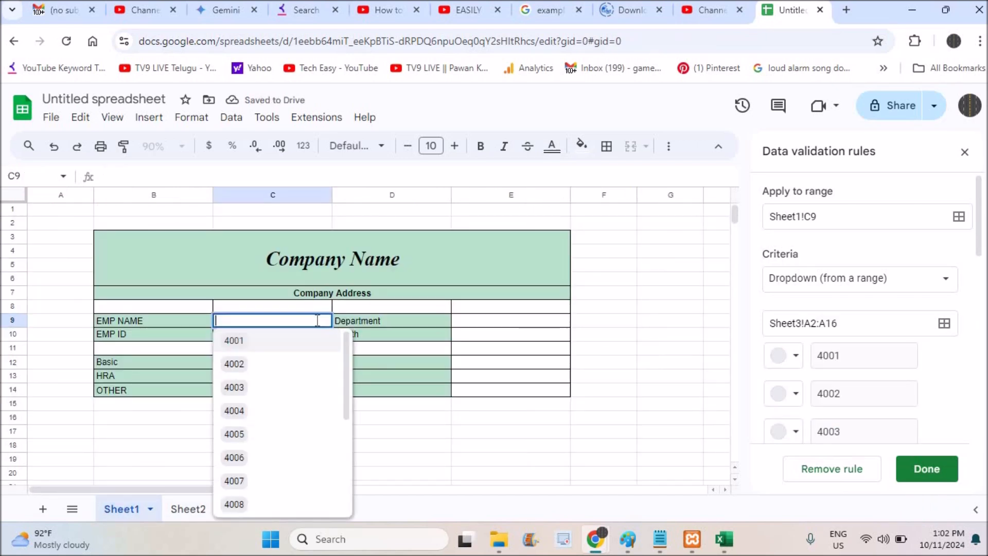
left_click(259, 441)
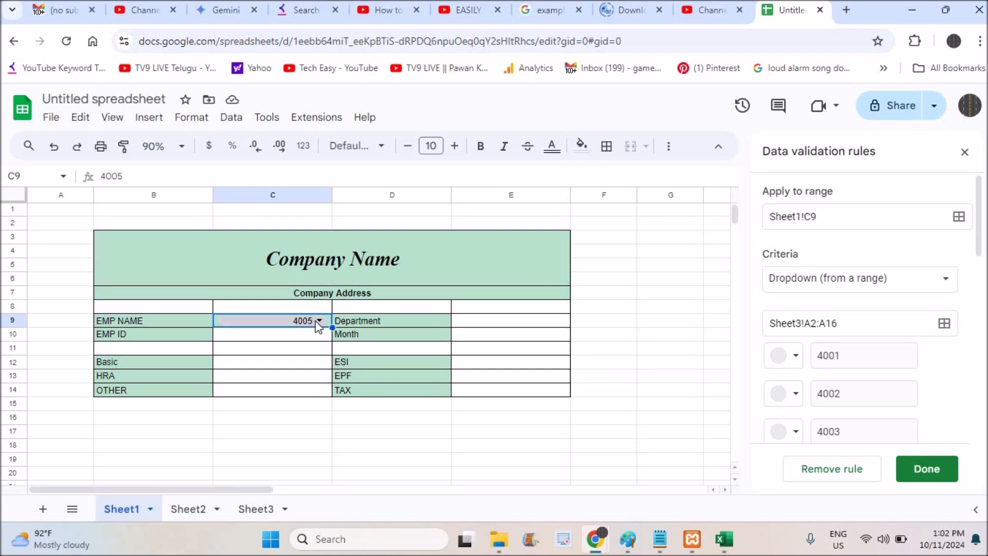
left_click(929, 469)
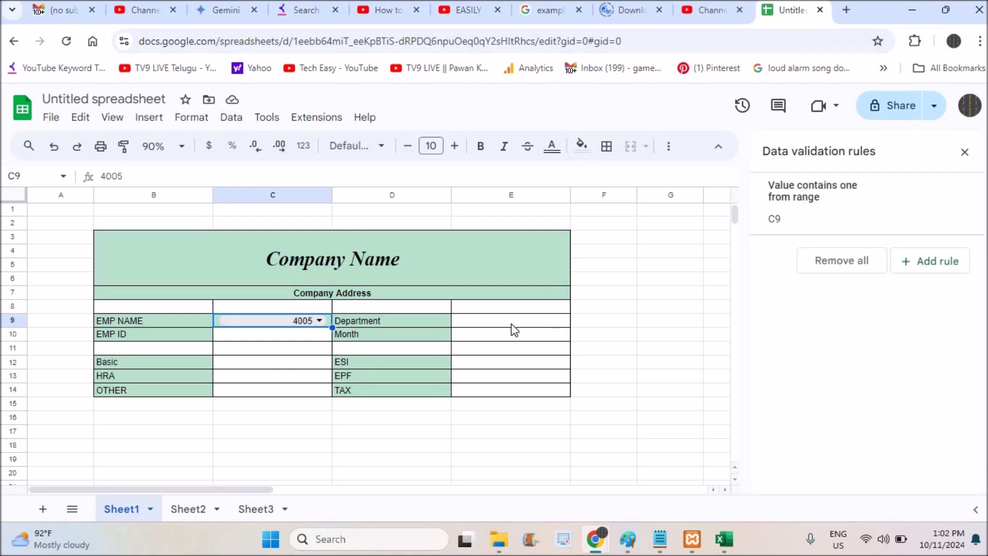
Start a VLOOKUP formula in the Department value cell E9 with C9 as the search key.
left_click(491, 325)
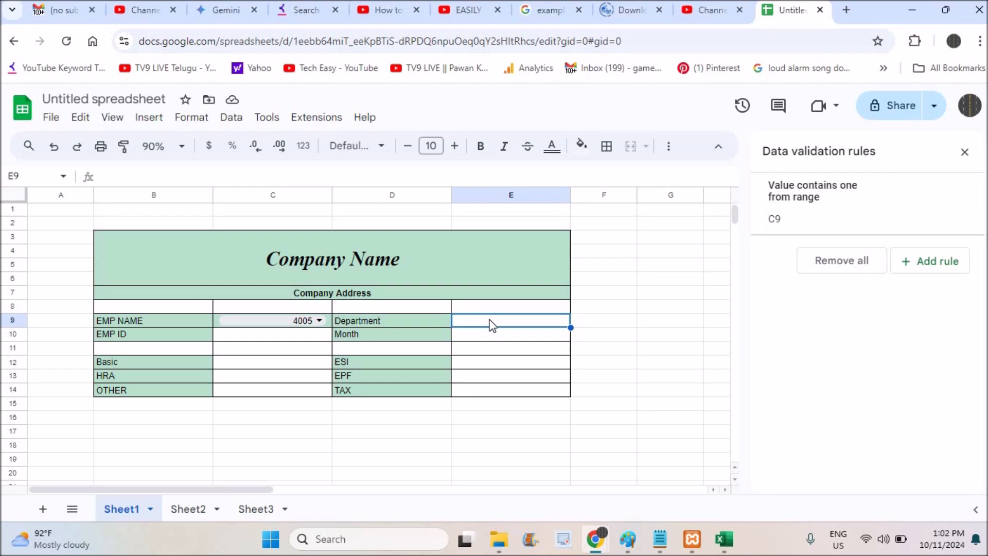
type("=vlook")
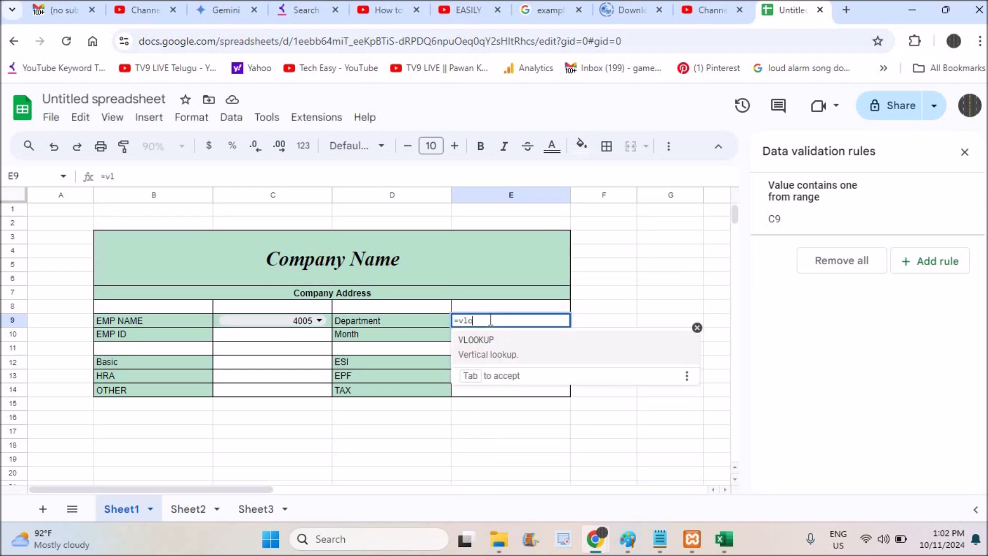
left_click(494, 340)
left_click(495, 337)
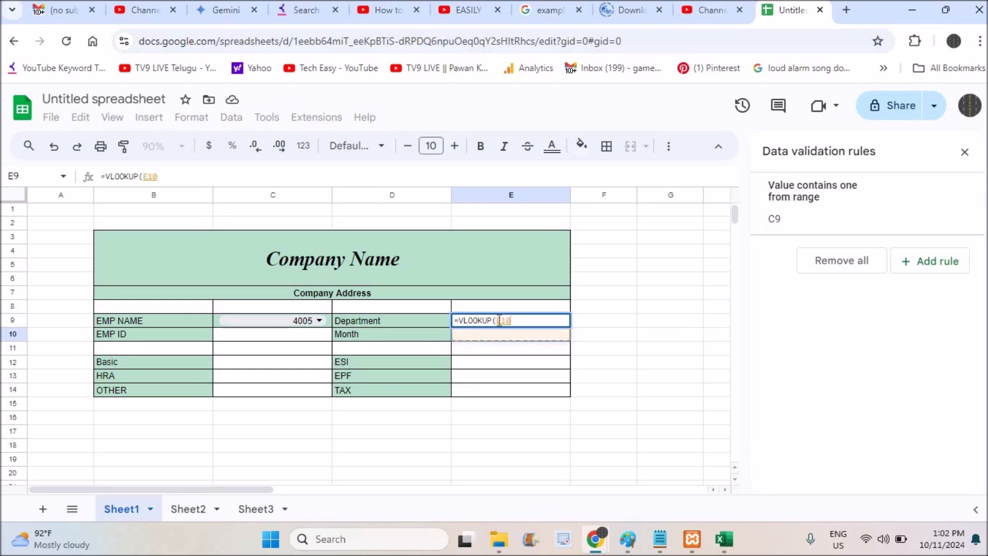
left_click(266, 322)
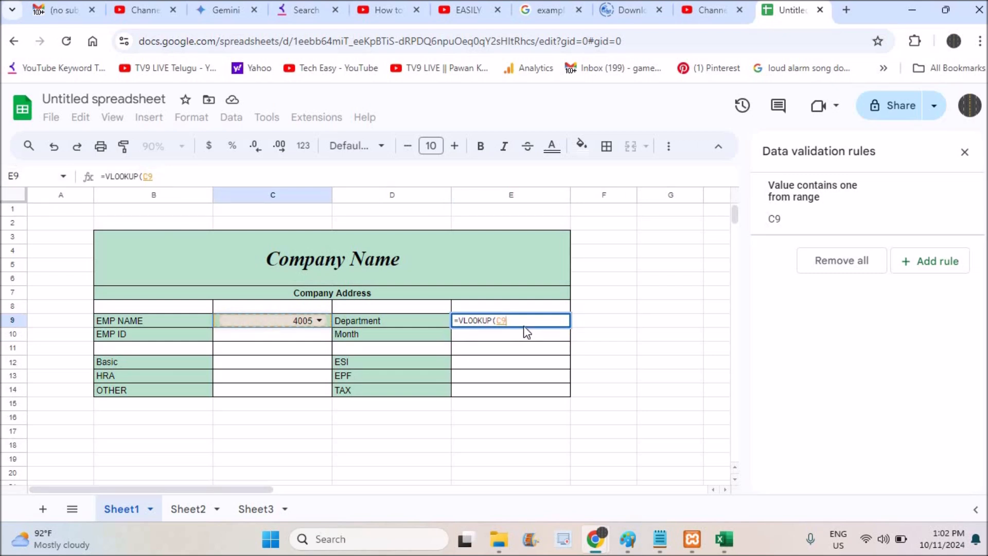
type(",")
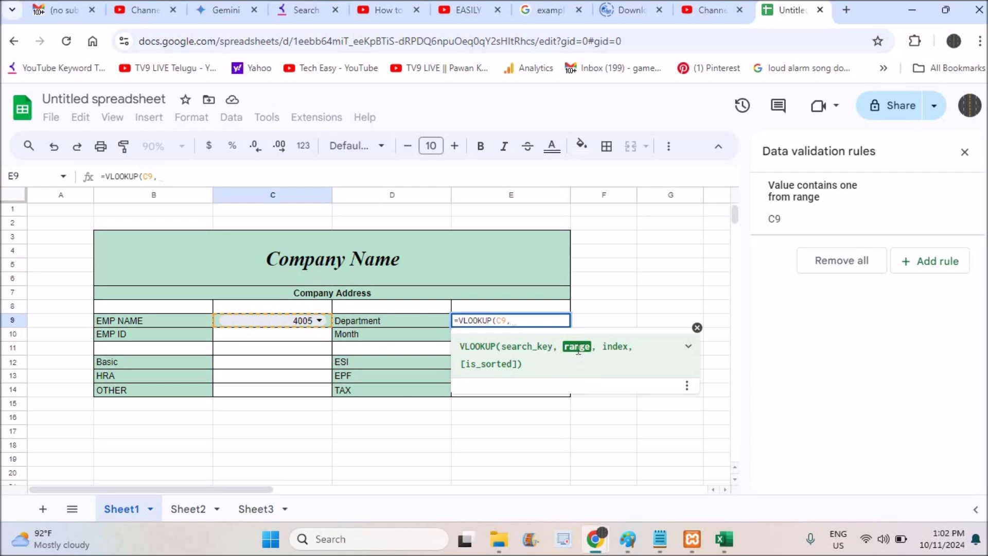
Set the lookup range of the VLOOKUP formula in E9 to the employee table on Sheet3, Sheet3!A2:K16.
left_click(256, 508)
left_click(52, 226)
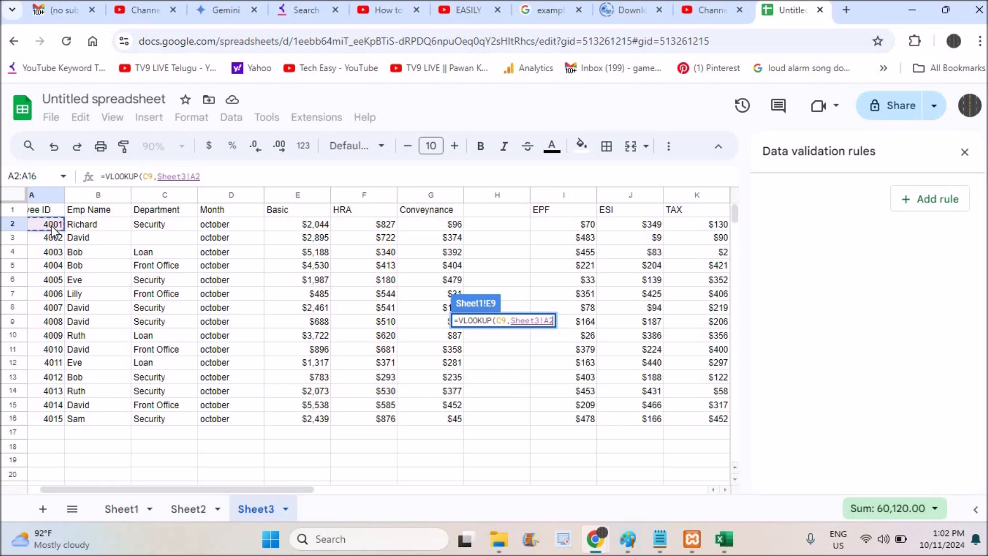
key("shift+Right")
key("shift+Right")
key("shift+Right")
key("shift+Right")
key("shift+Right")
key("shift+Right")
key("shift+Right")
key("shift+Right")
key("shift+Right")
key("shift+Right")
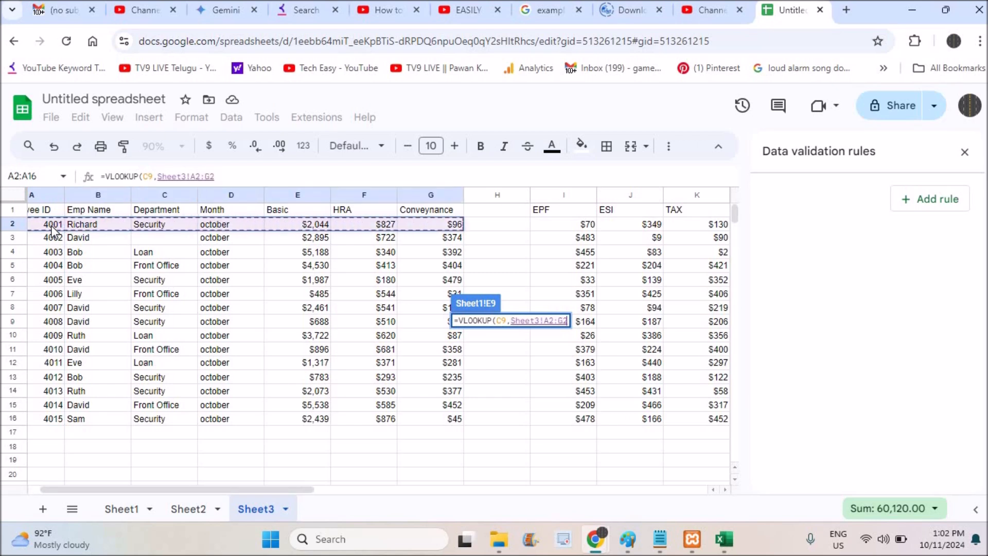
key("shift+Down")
key("shift+Down")
key("shift+Down")
key("shift+Down")
key("shift+Down")
key("shift+Down")
key("shift+Down")
key("shift+Down")
key("shift+Down")
key("shift+Down")
key("shift+Down")
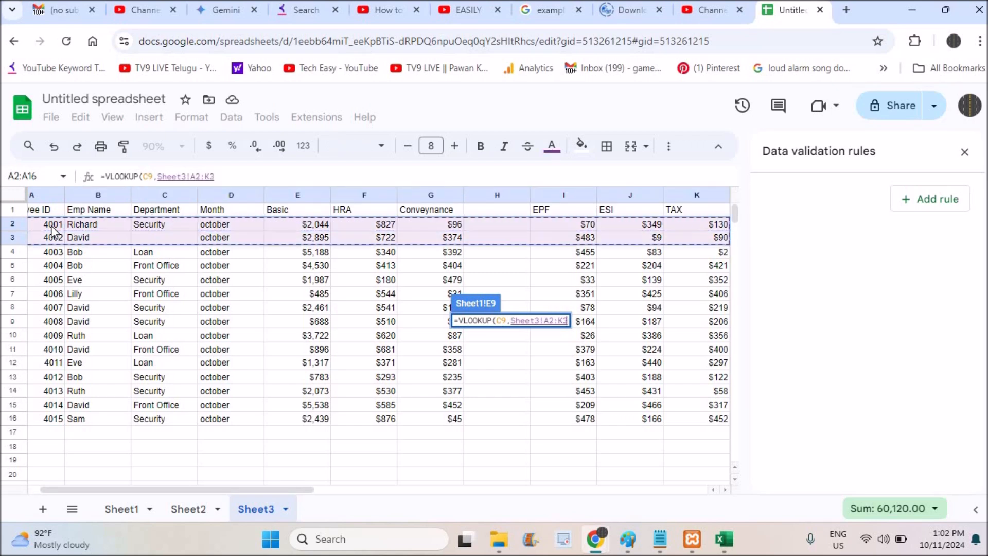
key("shift+Down")
key("shift+Down")
key("shift+Down")
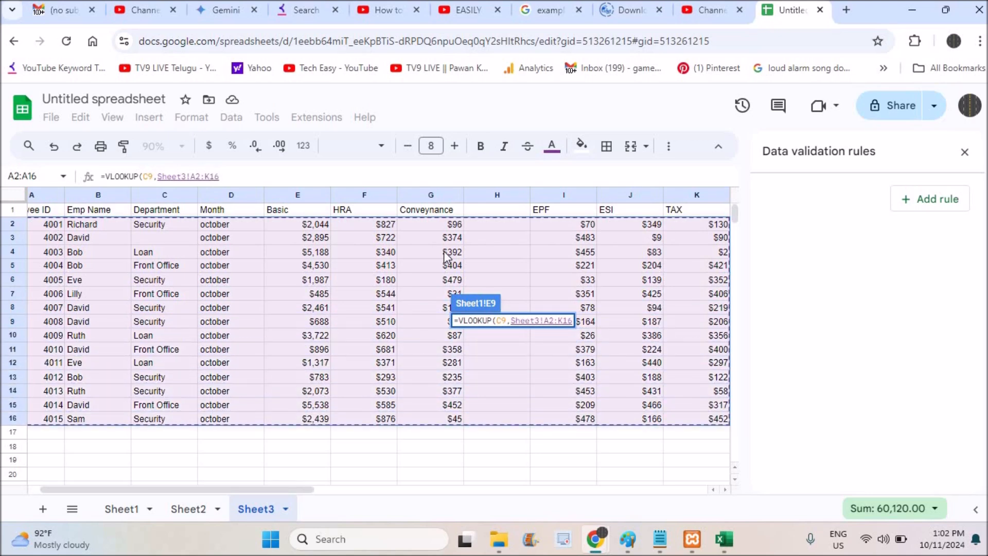
Complete the VLOOKUP formula in E9 with column index 3 and false() for exact matching, and return to Sheet1.
type(",")
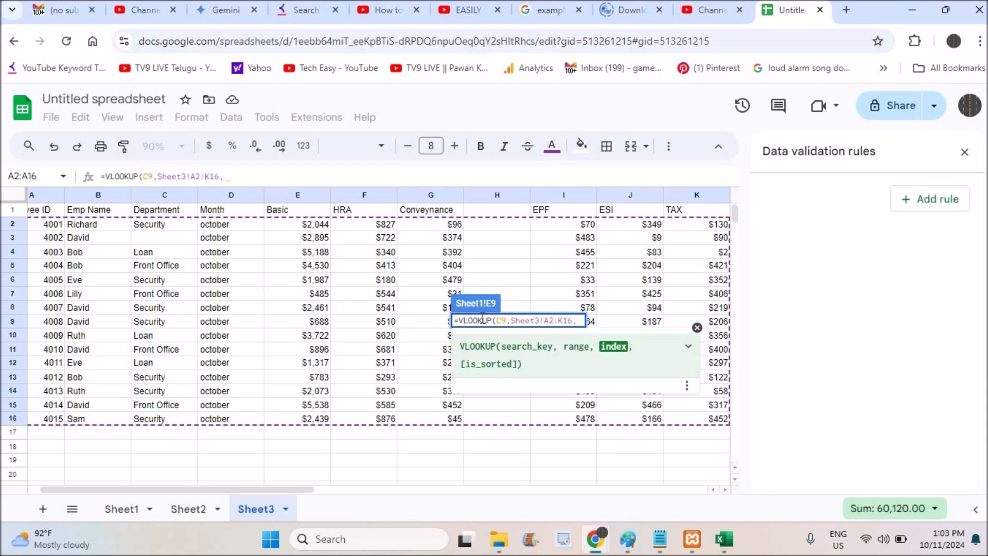
type("3")
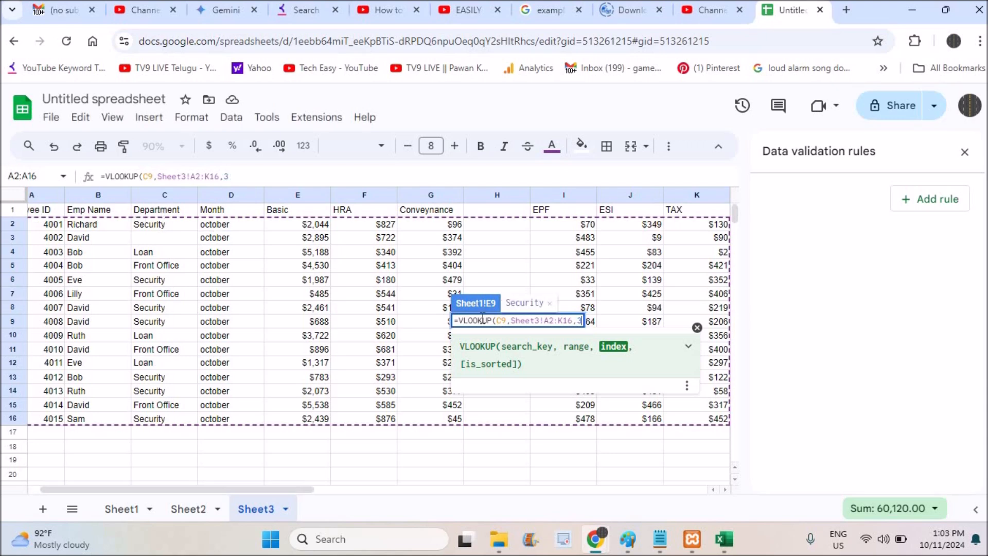
type(",")
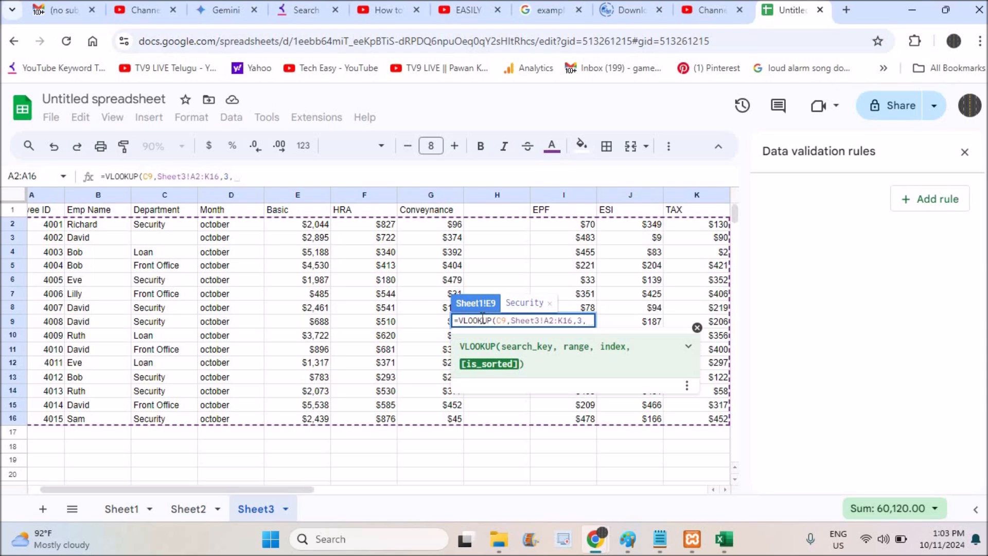
type("false")
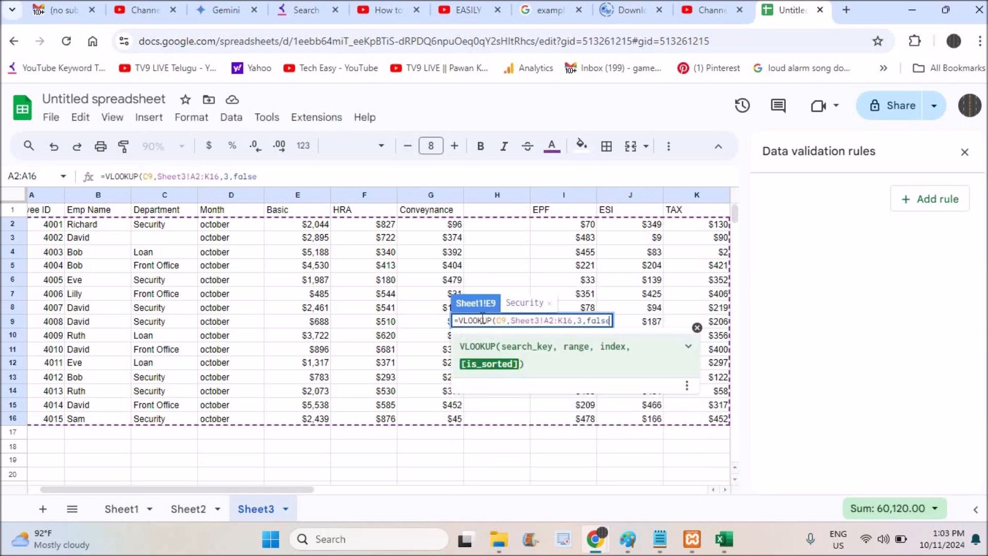
type("())")
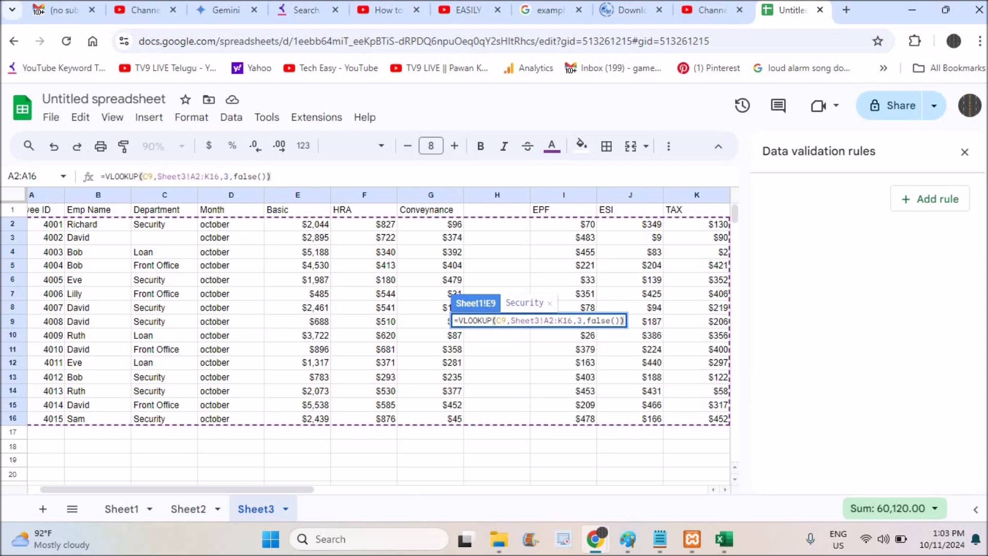
left_click(122, 509)
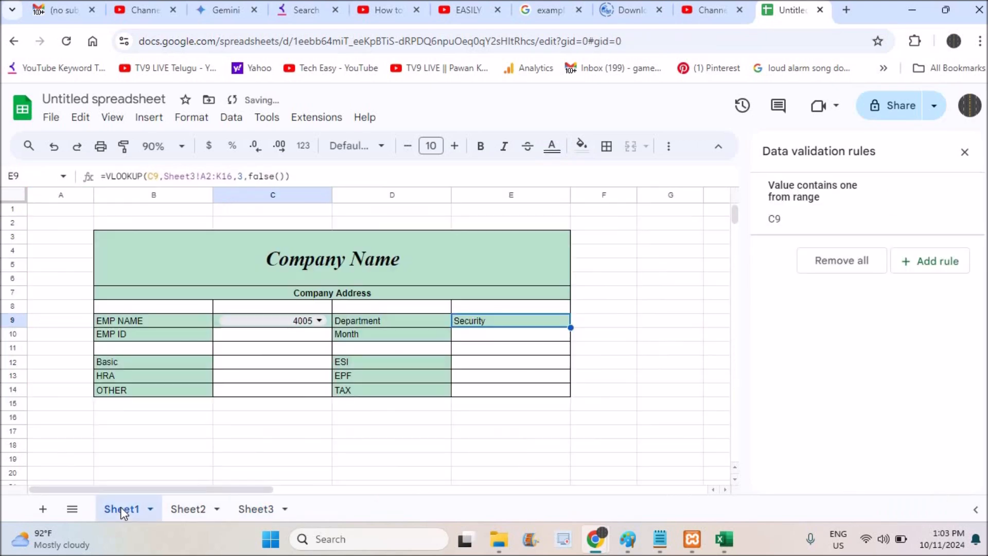
Test the Department lookup by choosing the third, fourth and fifth employee IDs in turn from the dropdown in C9.
left_click(529, 338)
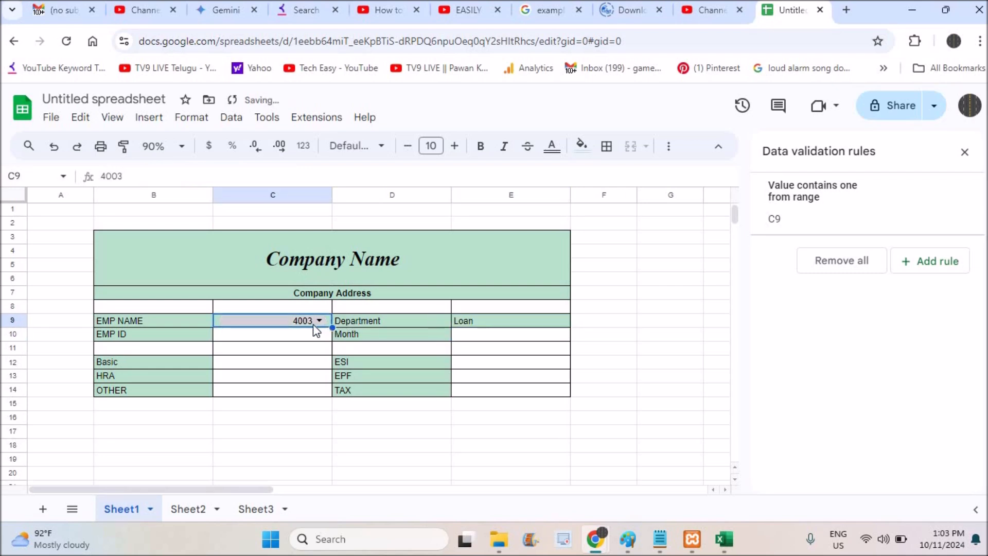
left_click(260, 322)
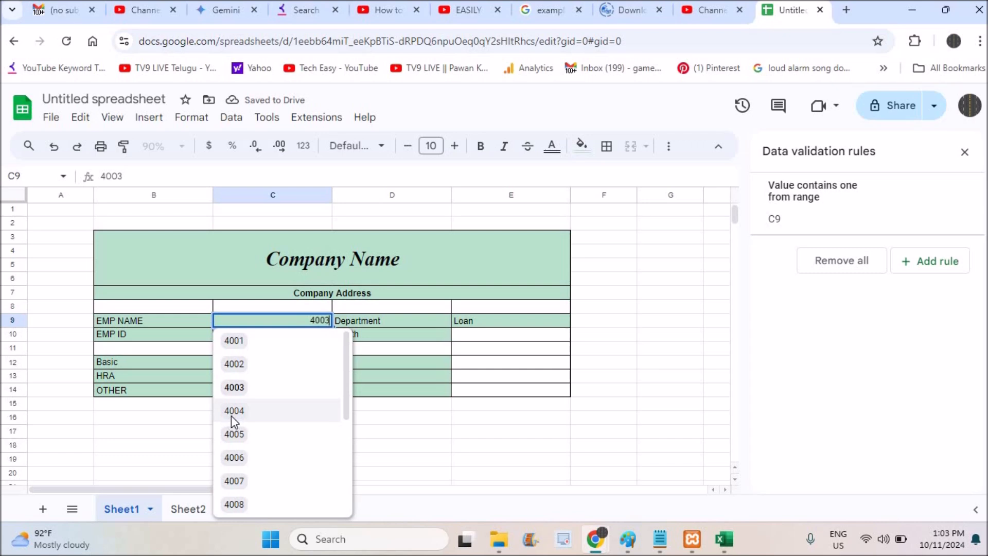
left_click(234, 410)
left_click(310, 322)
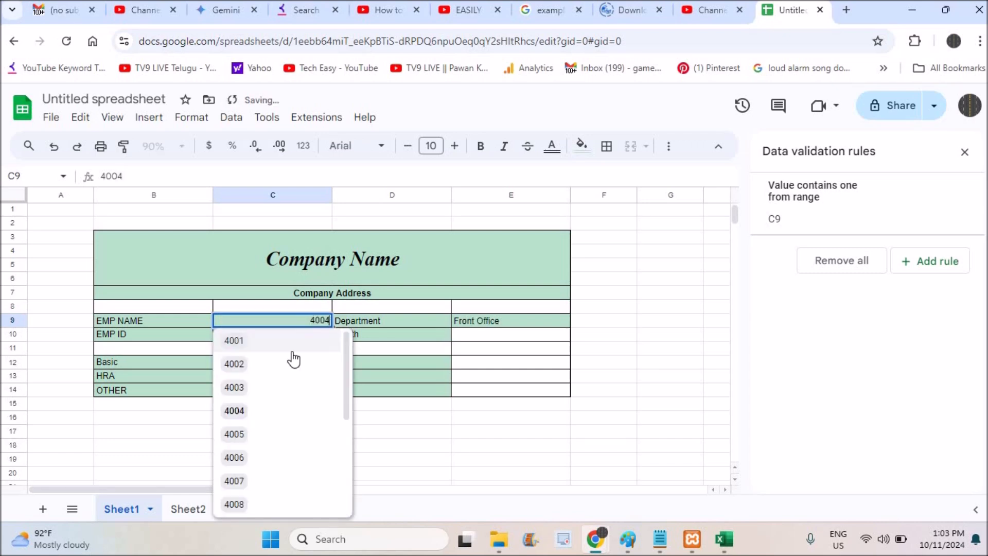
left_click(235, 434)
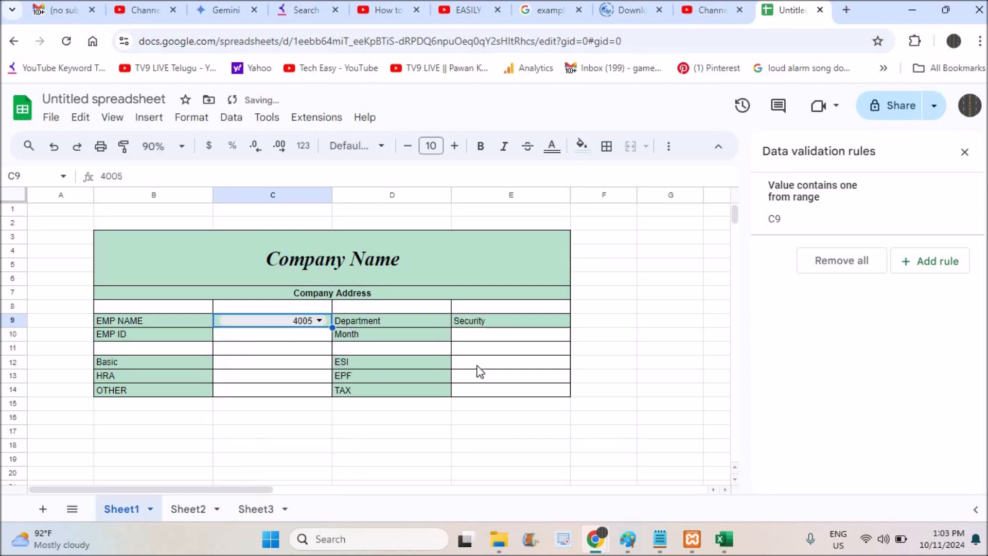
Check the fifth employee's department on Sheet3 and choose the third employee ID from the dropdown in C9 on Sheet1.
left_click(255, 509)
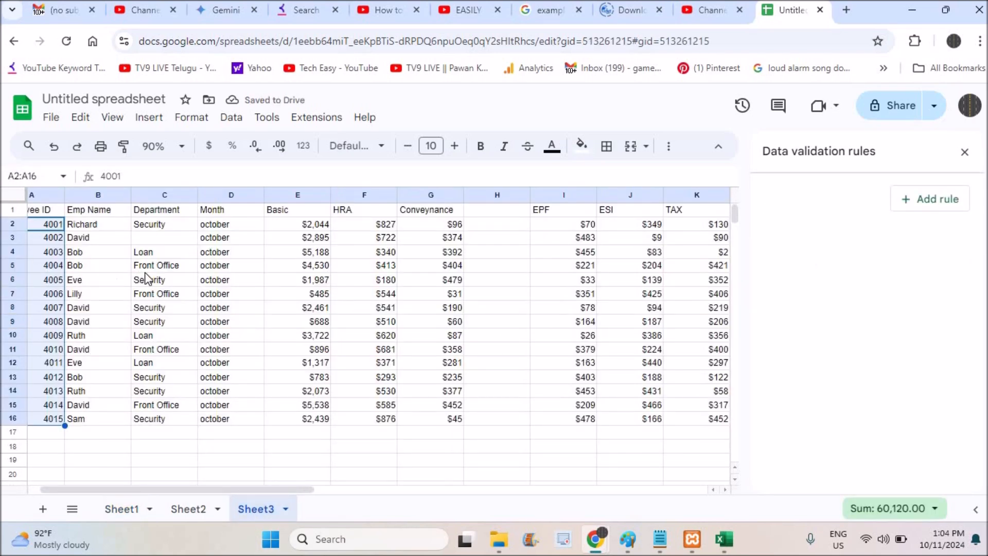
left_click(122, 509)
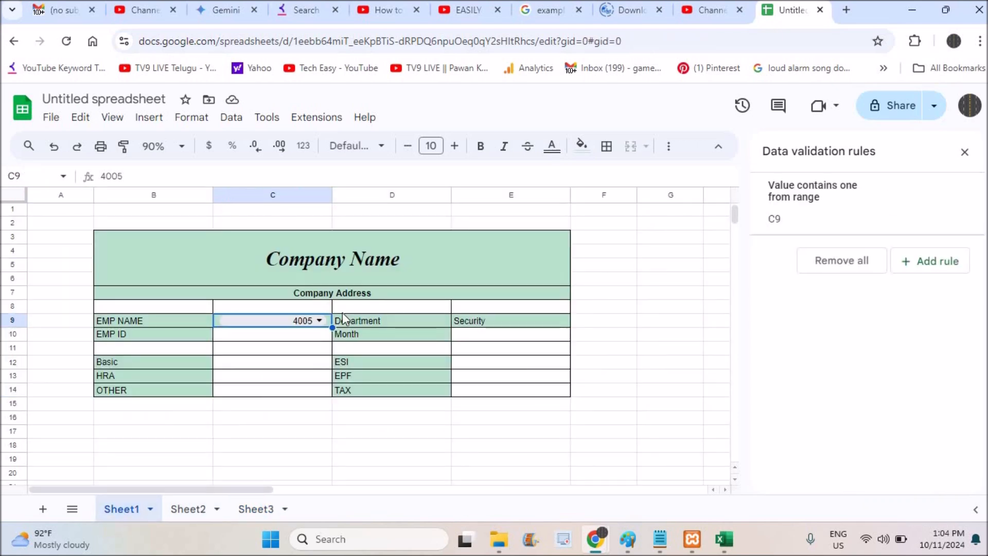
left_click(319, 321)
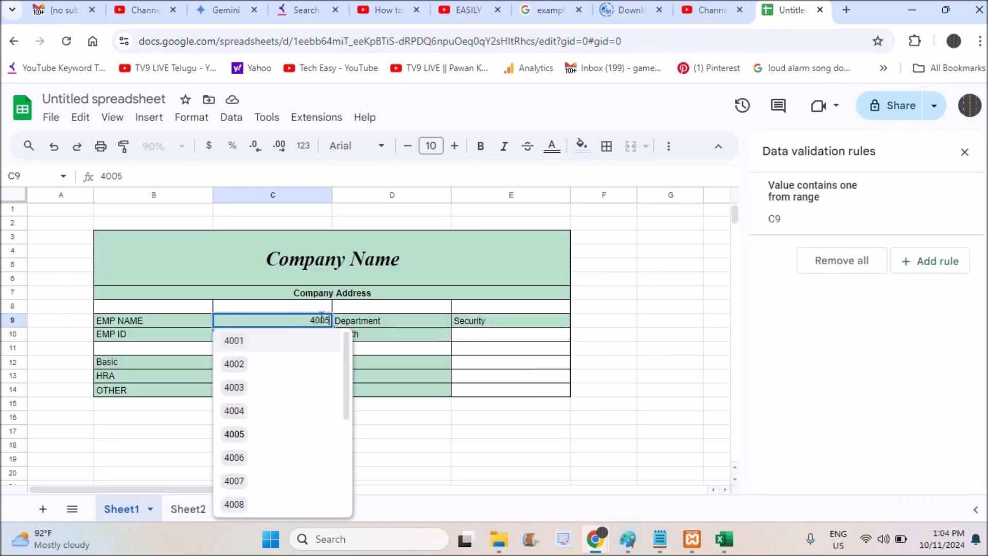
left_click(248, 389)
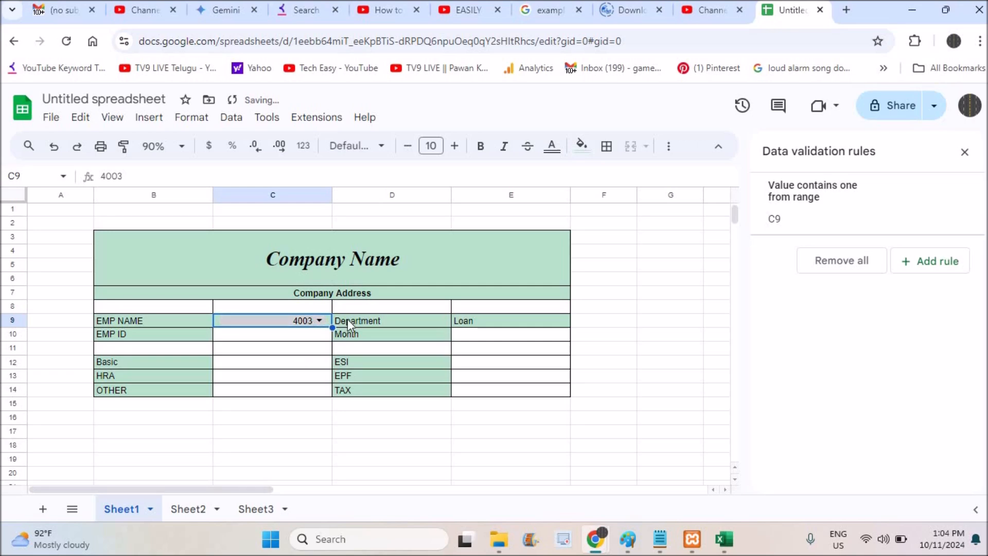
Fill in the empty Department cell of the second employee on Sheet3, cell C3, with "loan".
left_click(255, 510)
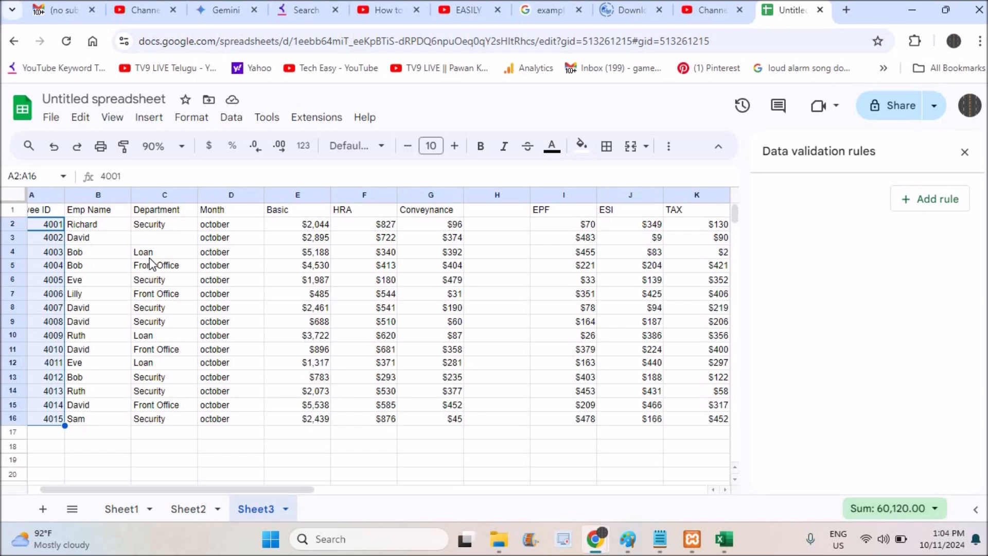
double_click(151, 237)
type("loan")
left_click(178, 297)
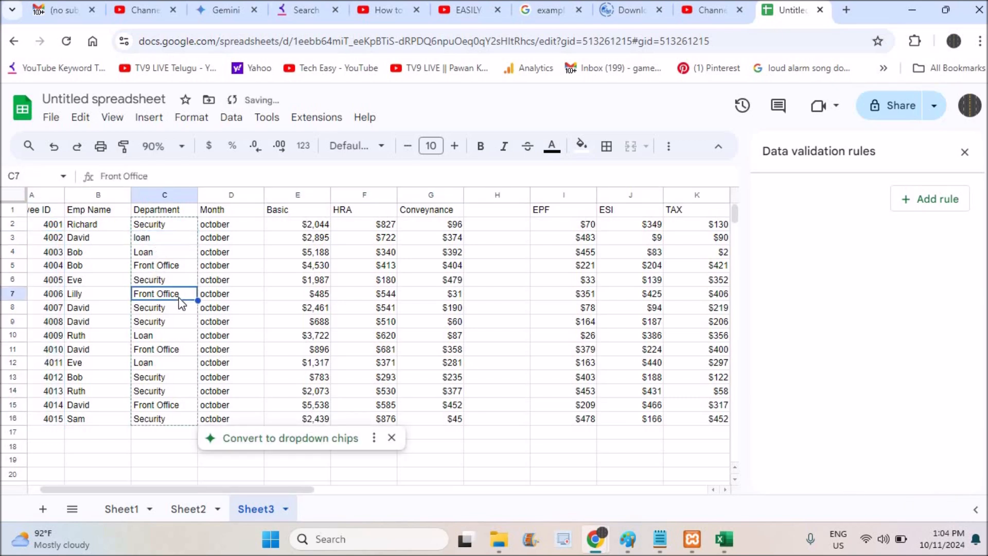
Copy the formula text =VLOOKUP(C9,Sheet3!A2:K16,3,false()) from E9 on Sheet1 into the Basic value cell C12.
left_click(119, 509)
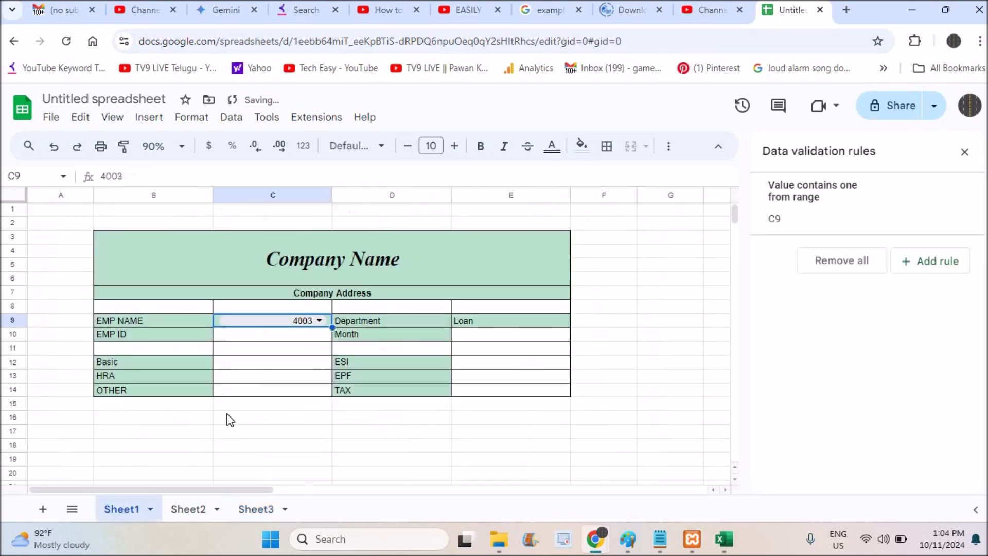
left_click(489, 324)
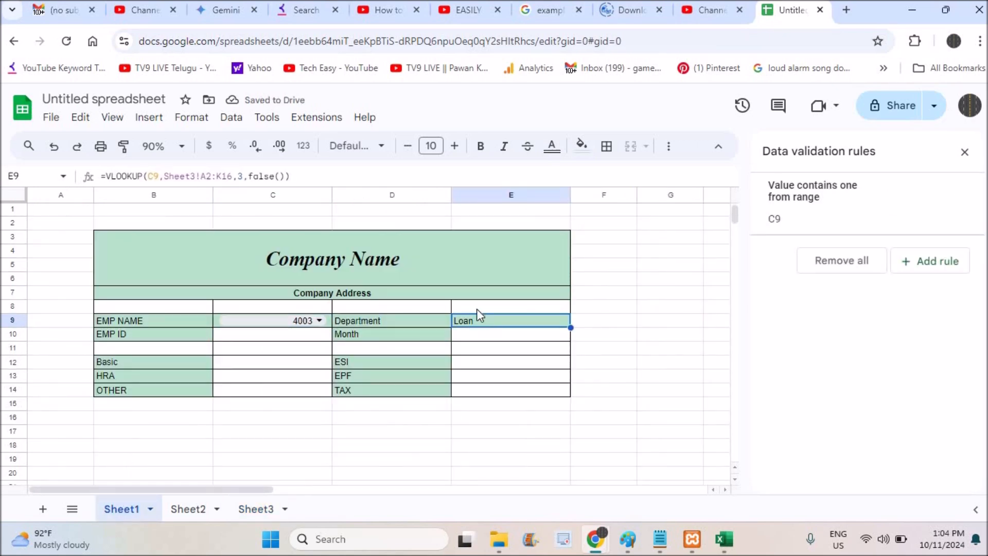
left_click(326, 176)
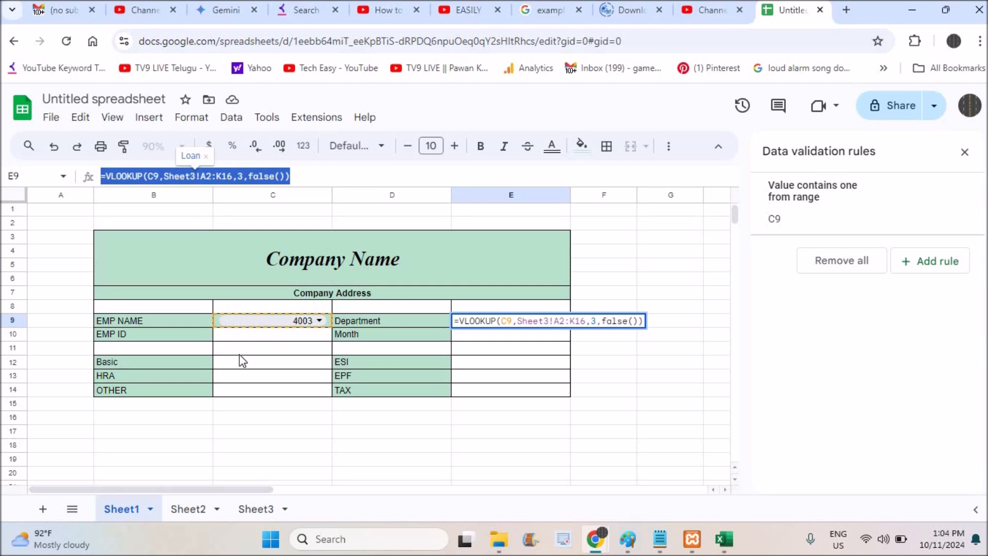
left_click(244, 372)
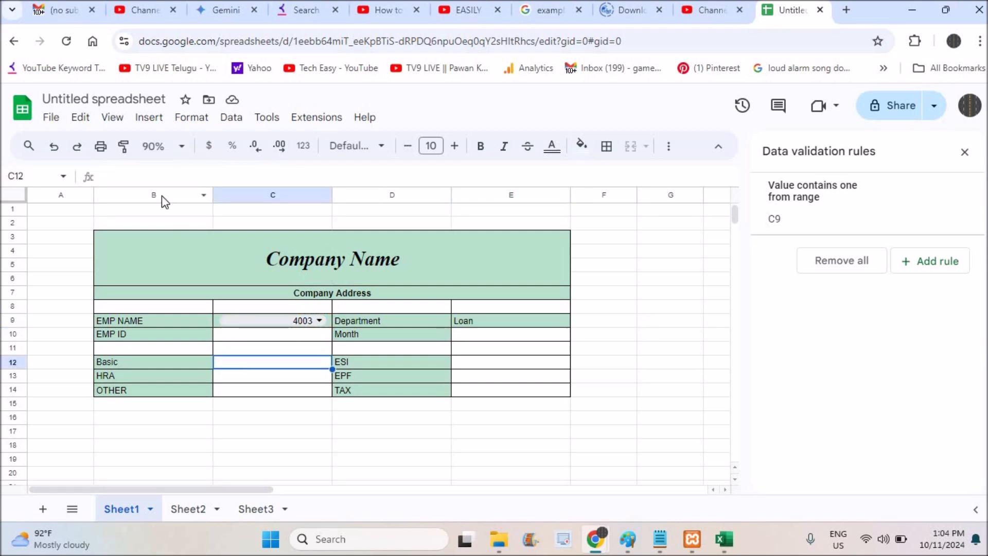
double_click(245, 364)
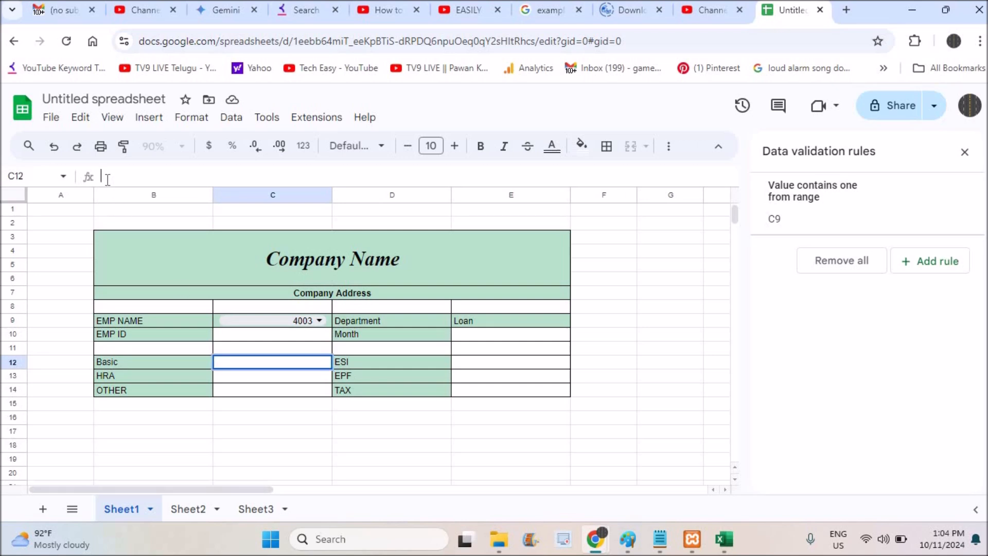
type("=VLOOKUP(C9,Sheet3!A2:K16,3,false())")
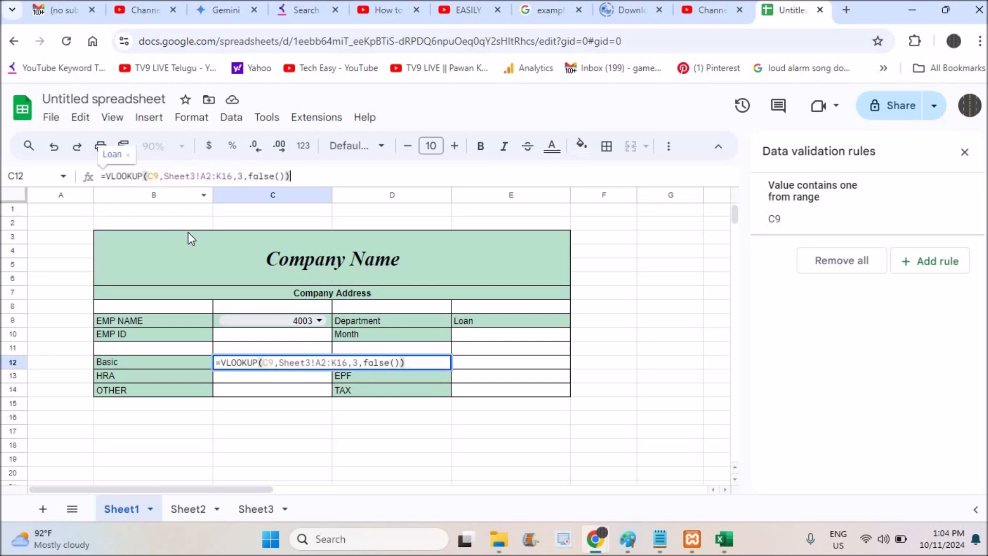
Change the column index in the VLOOKUP formula in C12 to 7.
left_click(241, 178)
key("BackSpace")
type("7")
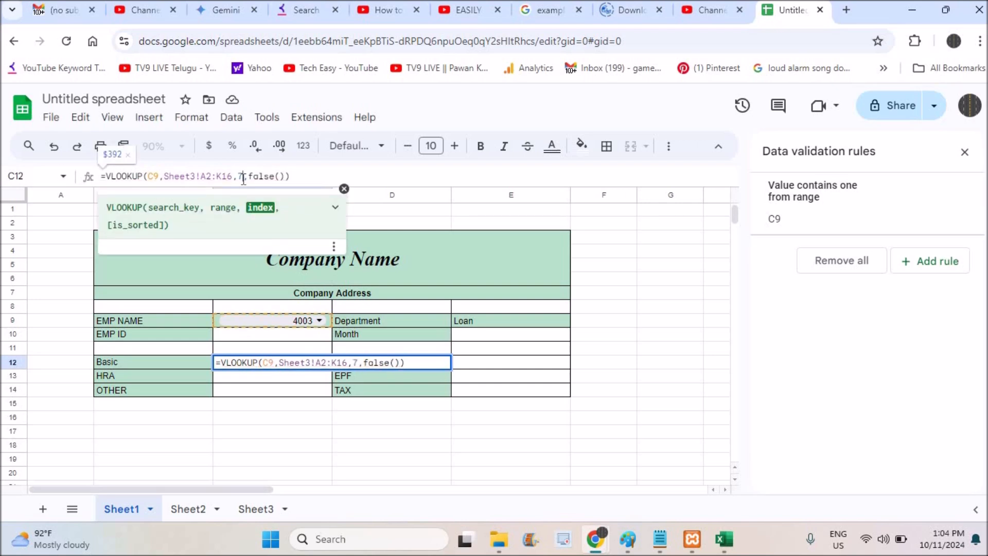
Check the position of the Basic column on Sheet3 and set the column index in C12's VLOOKUP formula to 5.
left_click(257, 509)
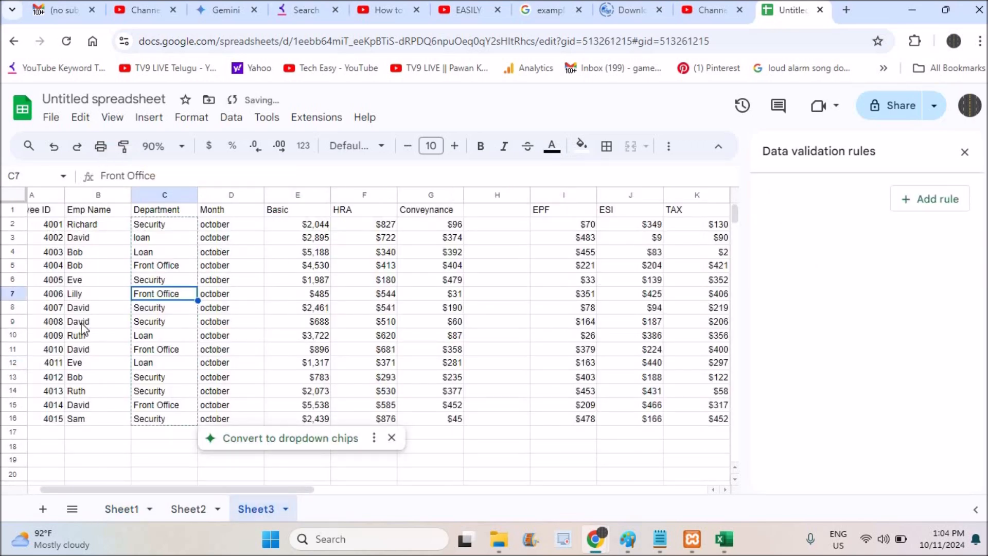
left_click(36, 489)
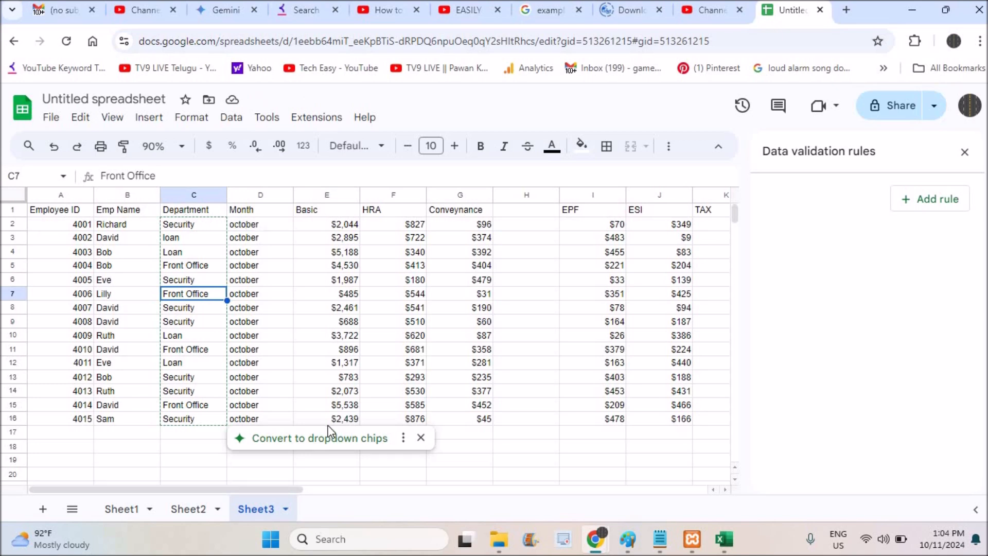
left_click(114, 511)
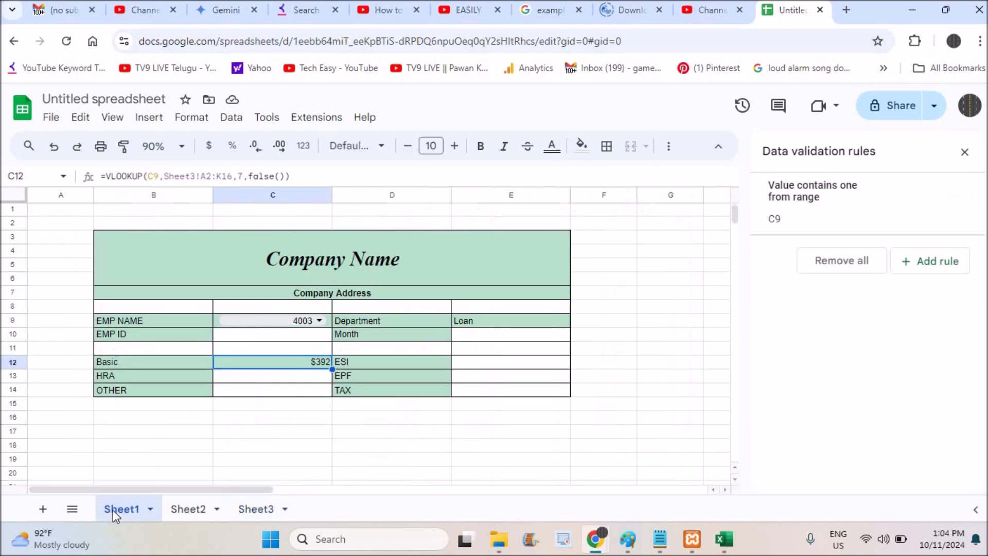
left_click(243, 176)
key("BackSpace")
type("5")
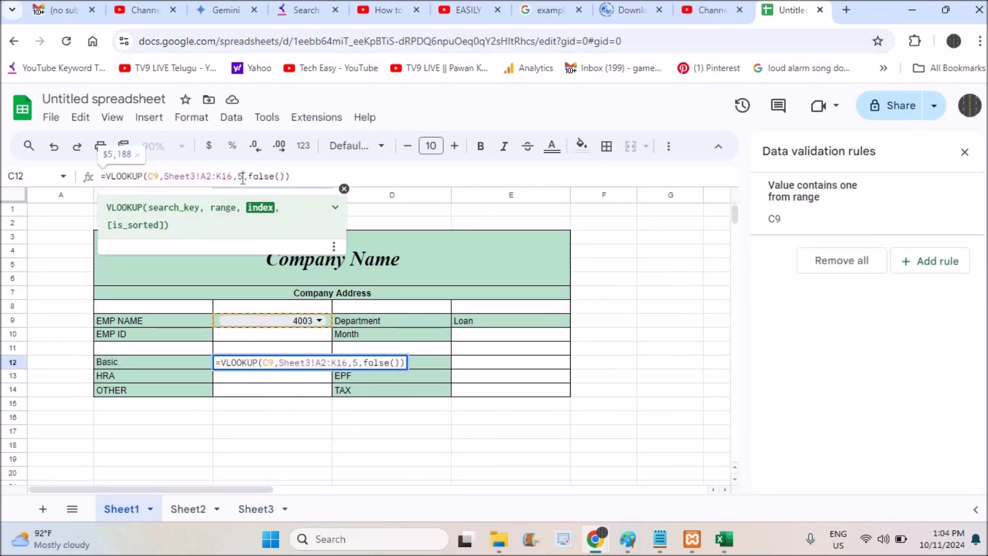
left_click(509, 369)
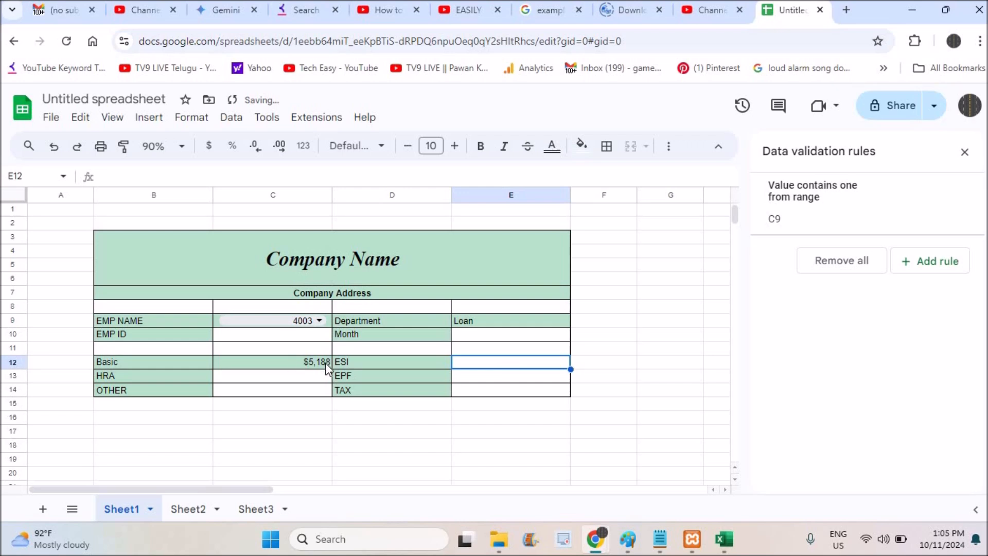
Choose the seventh employee ID in C9 and compare that employee's Basic amount on Sheet3 with C12 on Sheet1.
left_click(315, 321)
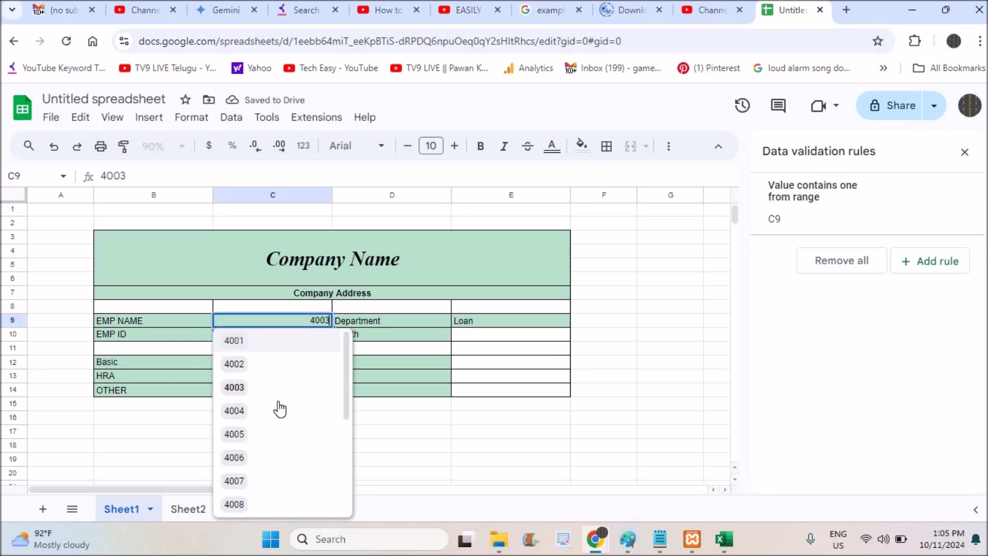
left_click(251, 488)
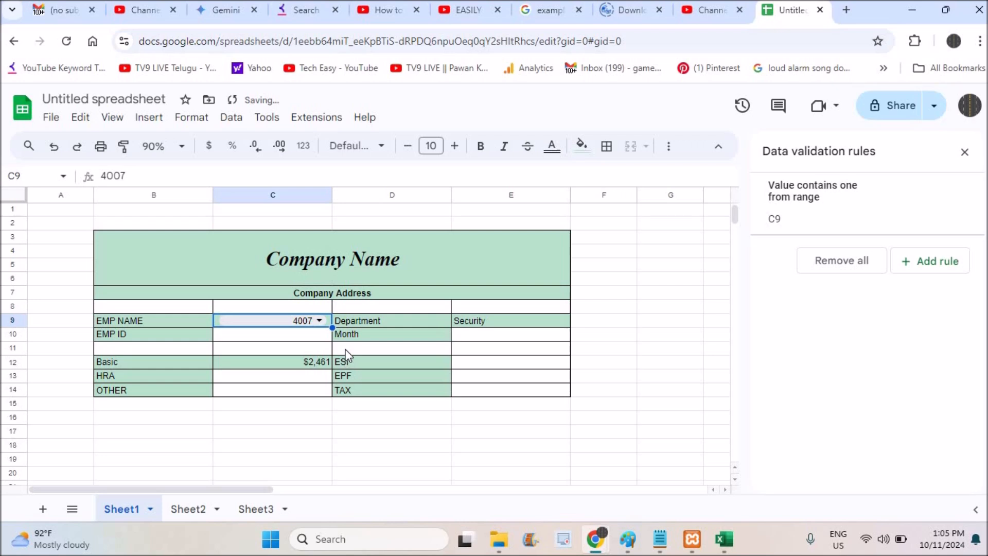
left_click(255, 508)
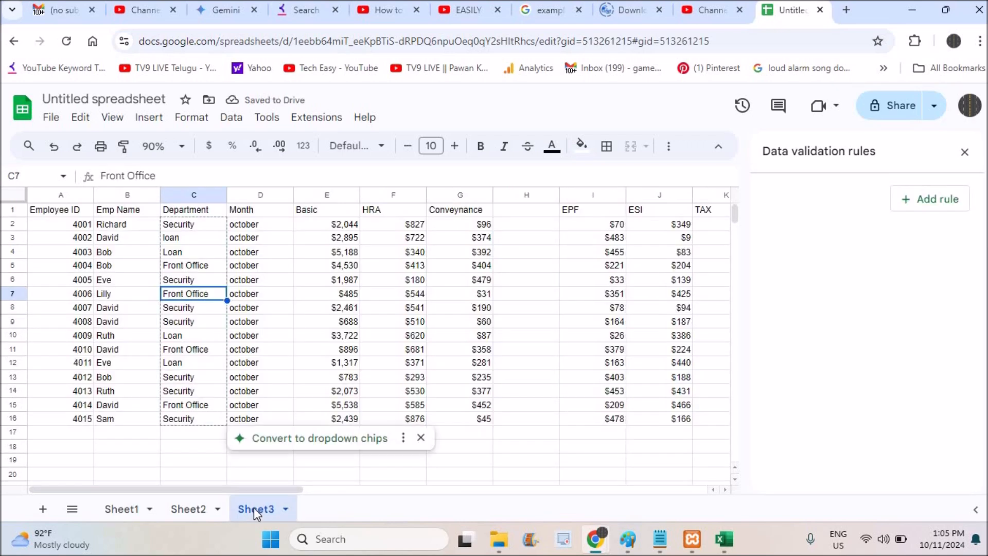
left_click(69, 309)
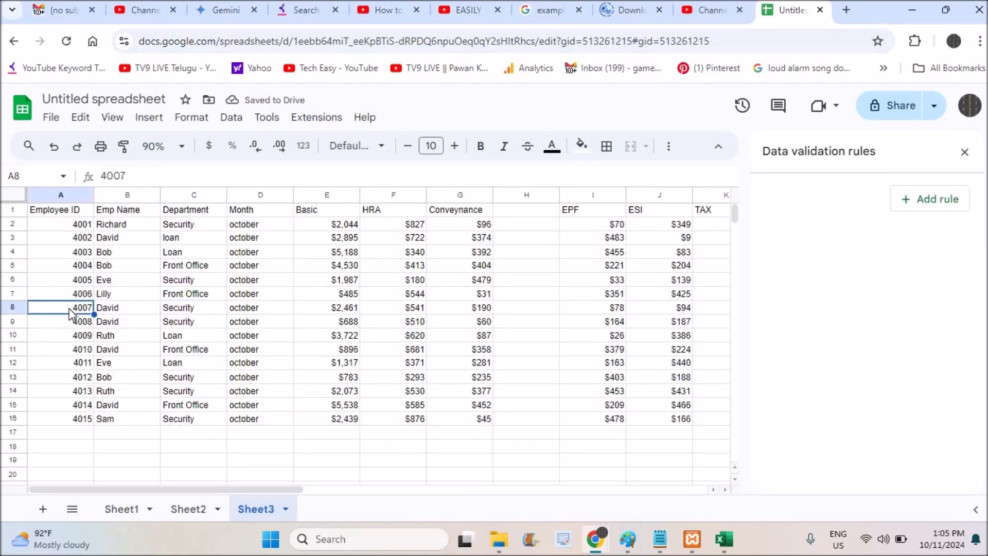
left_click(350, 309)
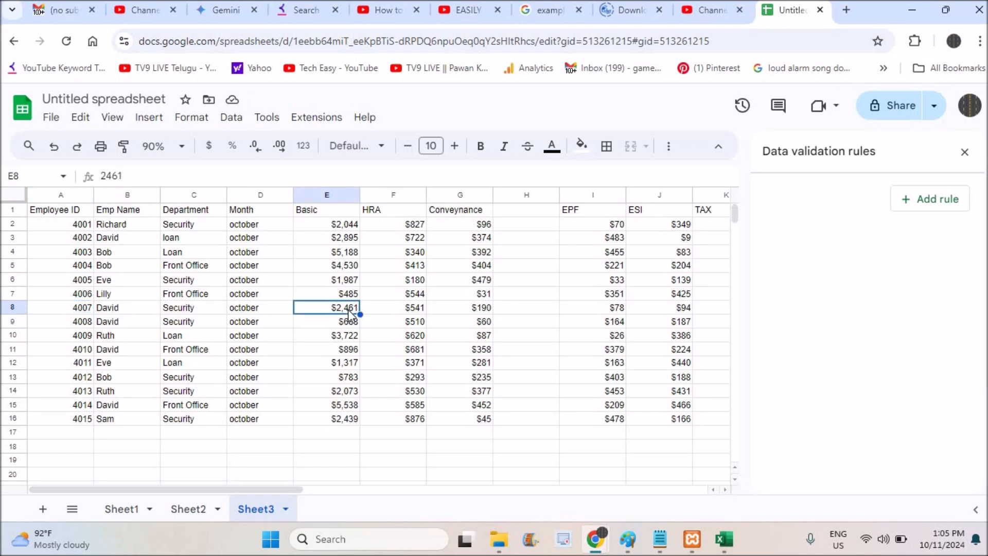
left_click(121, 510)
left_click(313, 363)
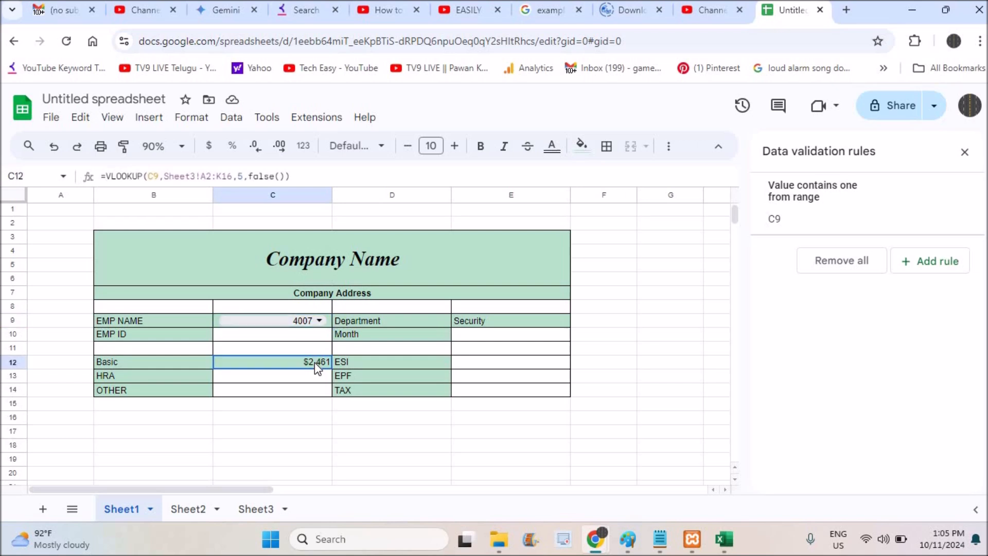